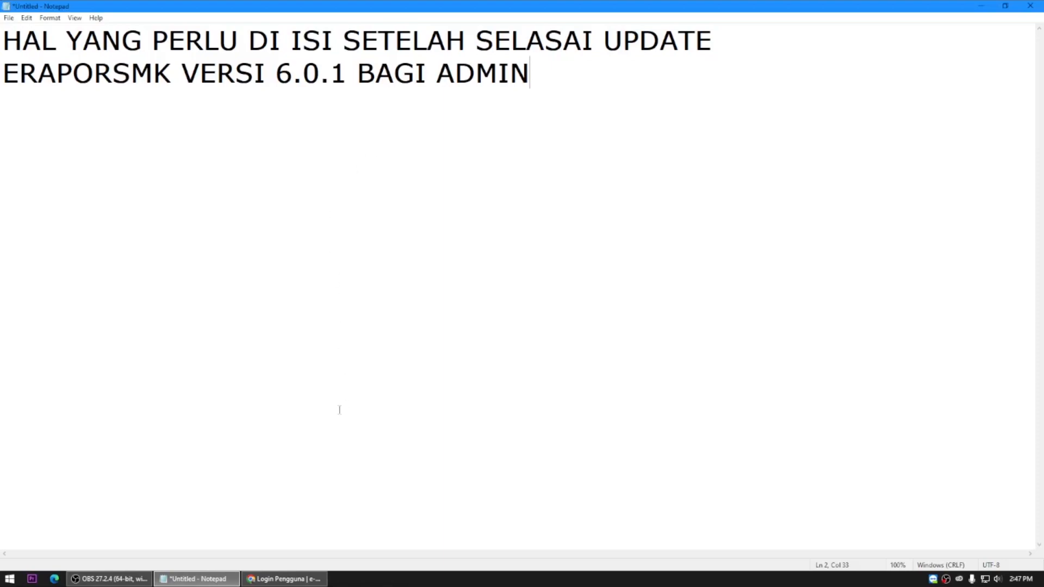
Switch to the e-Rapor SMK login page in Chrome and sign in with the saved administrator e-mail and account password
click(285, 578)
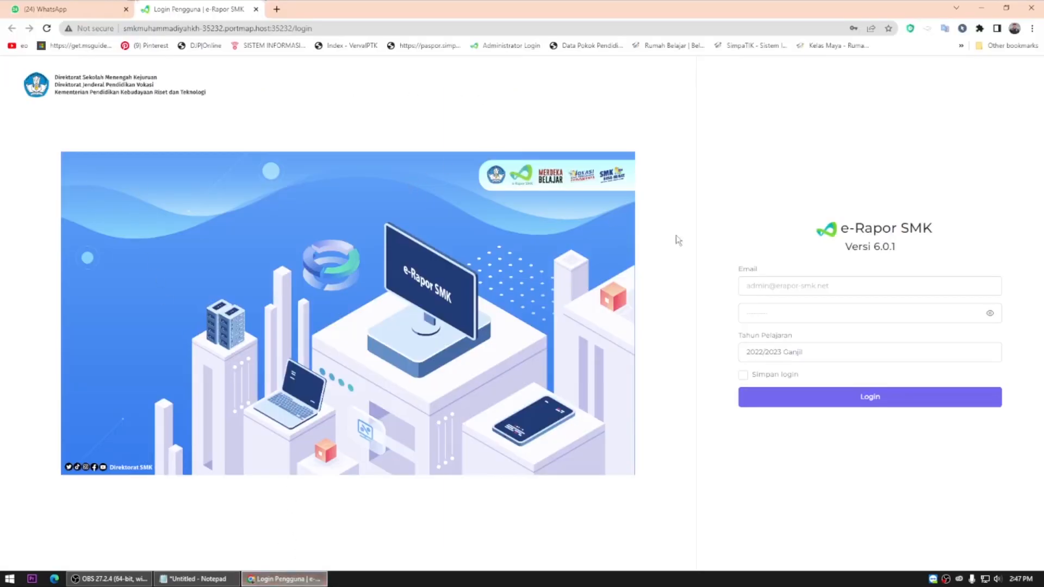
click(812, 283)
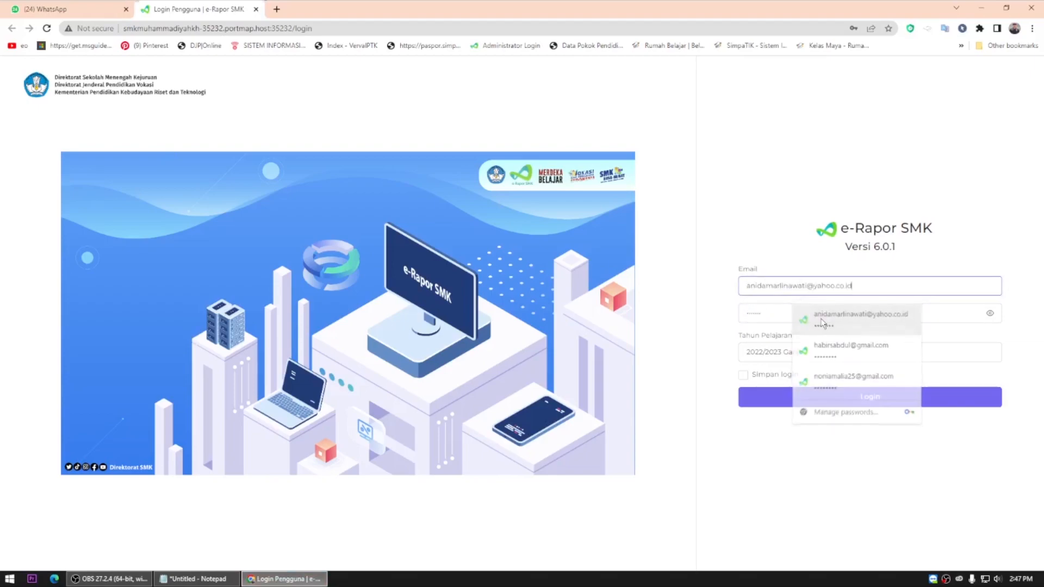
click(826, 322)
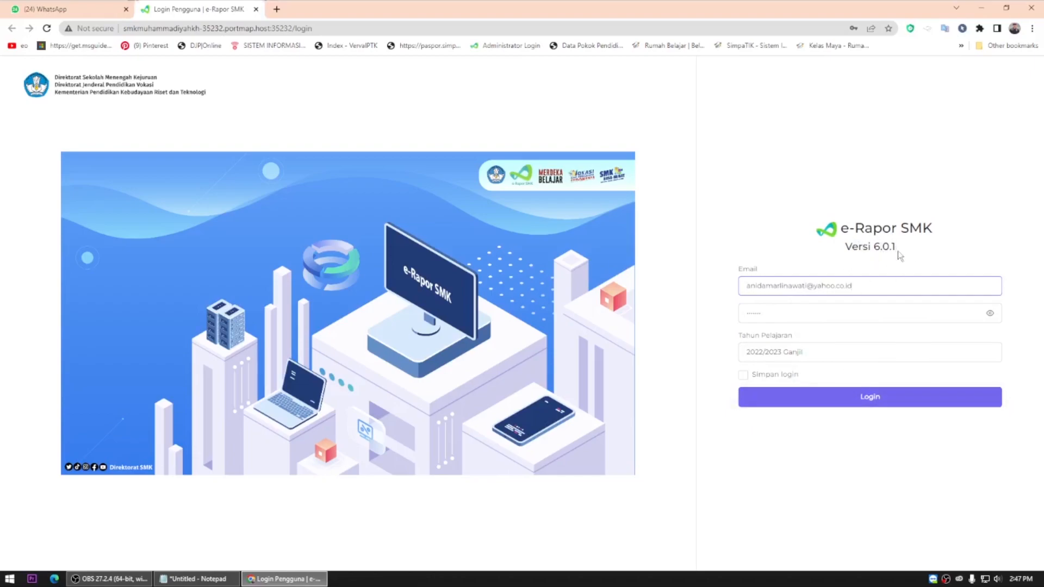
click(870, 397)
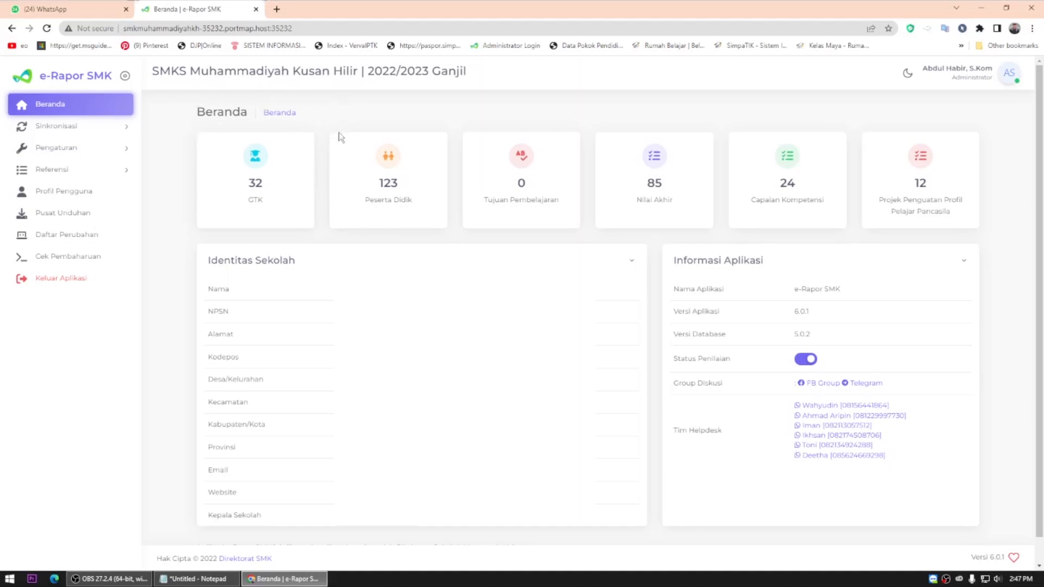
Examine the subsections available under Sinkronisasi and Pengaturan
click(79, 127)
click(78, 127)
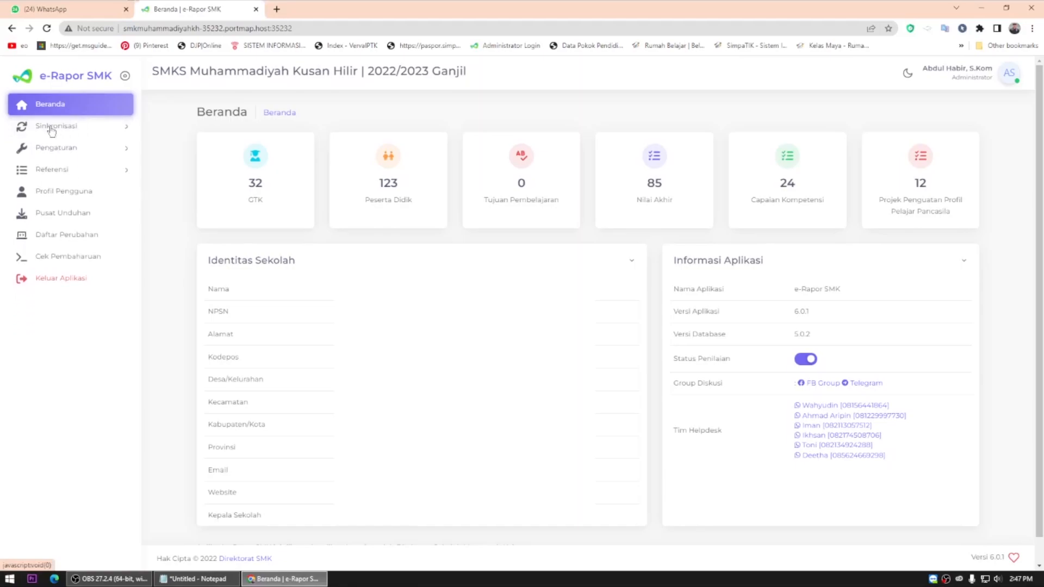
click(62, 128)
click(62, 127)
click(64, 129)
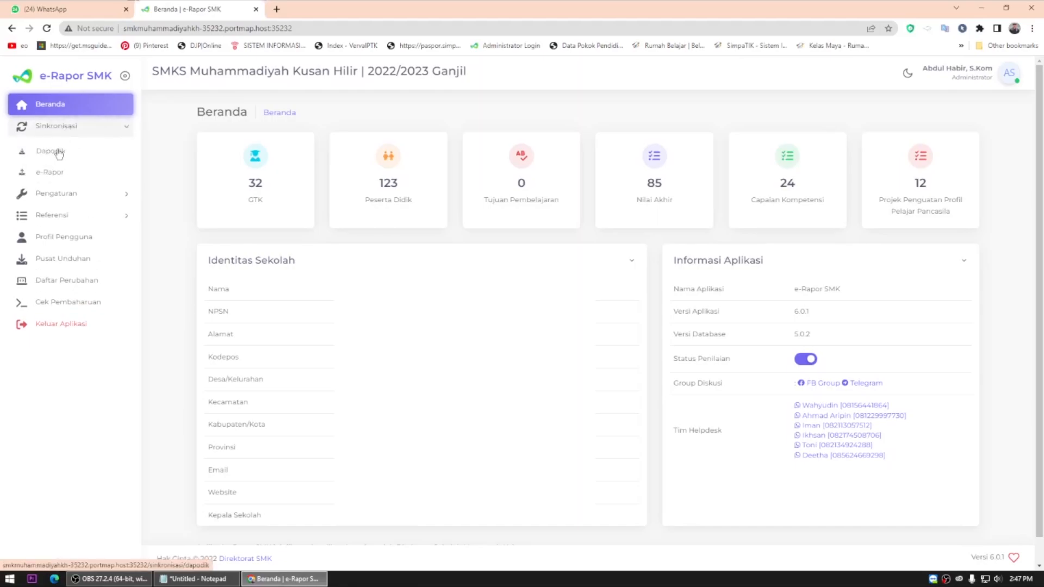
click(65, 133)
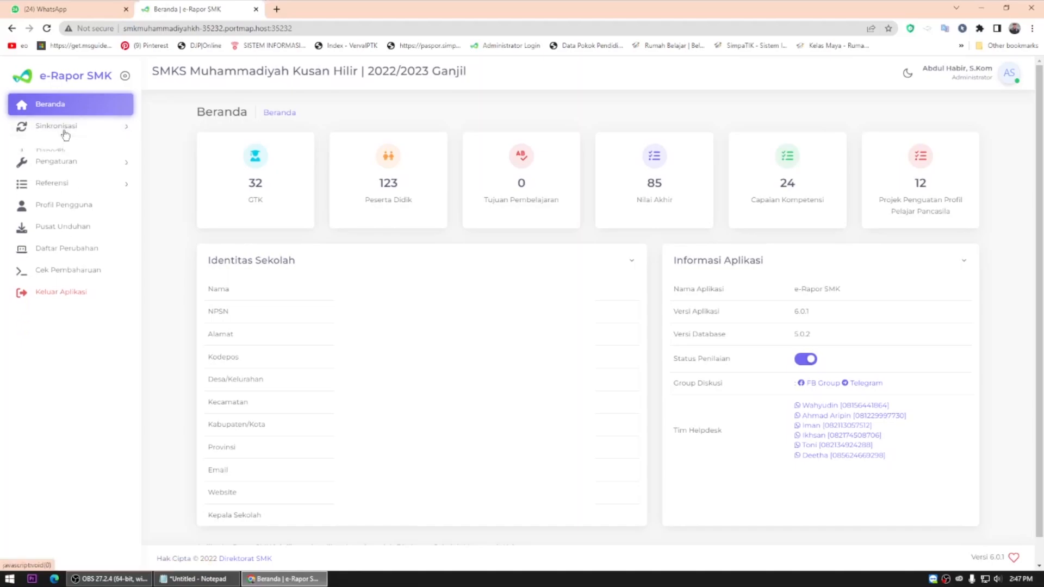
click(66, 154)
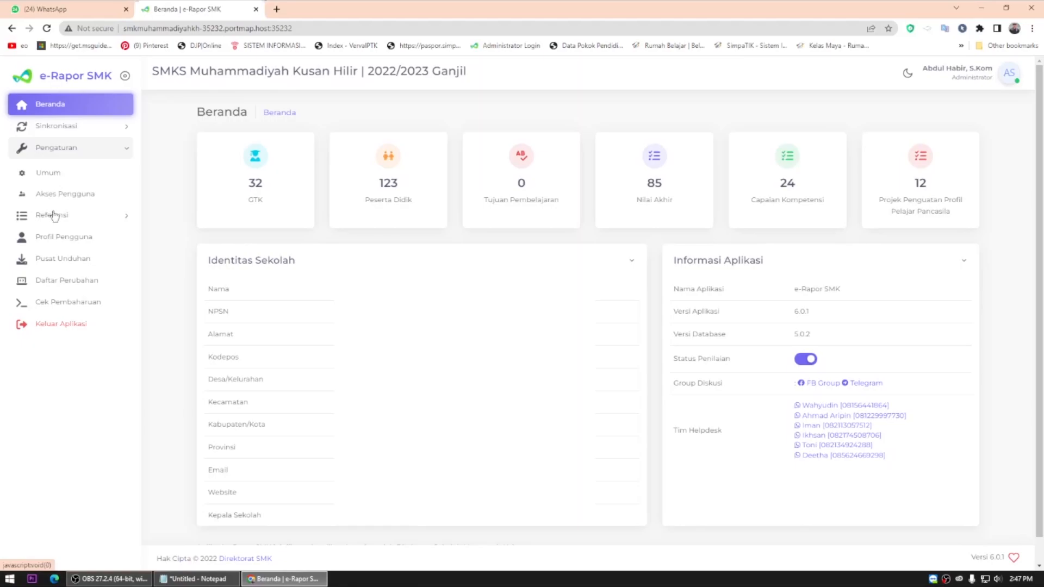
click(87, 153)
Examine the Referensi section, including the entries for Referensi GTK, Rombongan Belajar and Peserta Didik
click(70, 170)
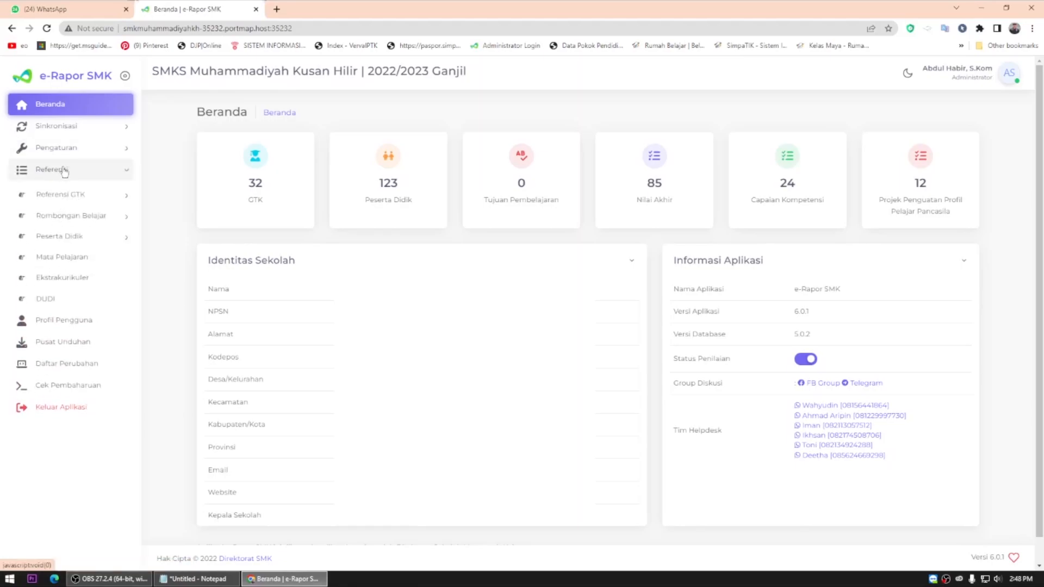
click(60, 198)
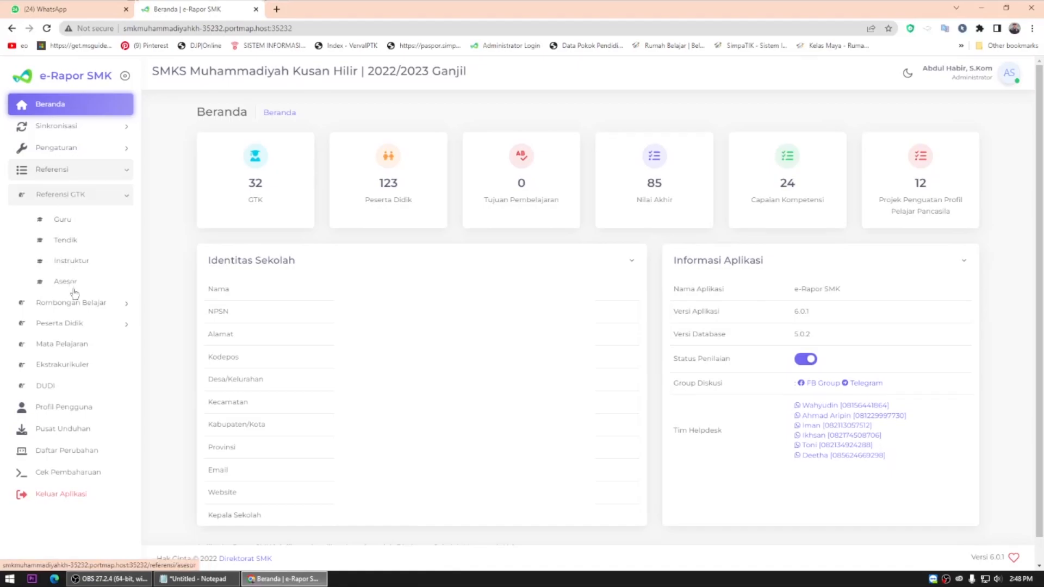
click(75, 302)
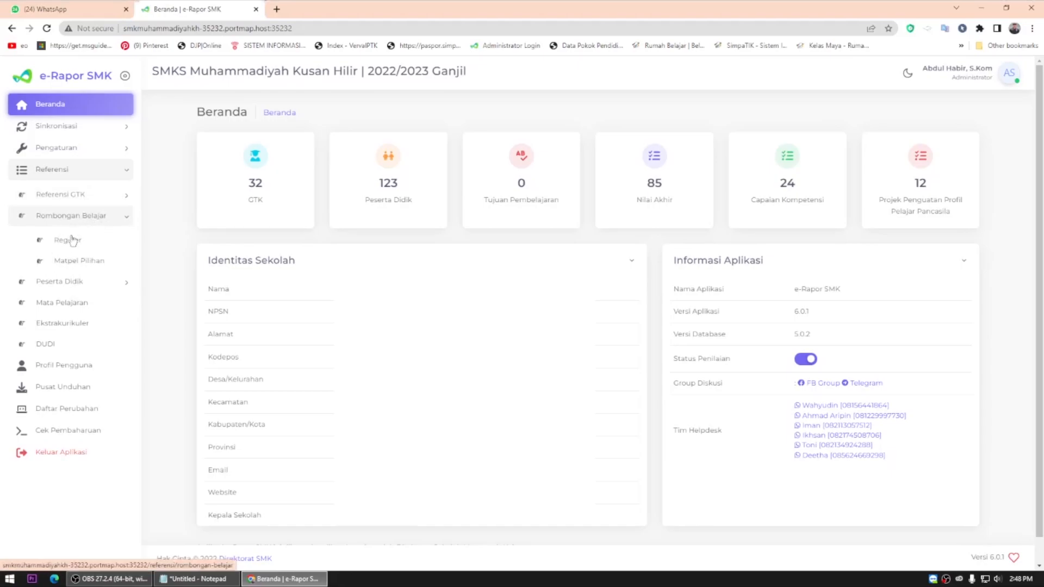
click(82, 282)
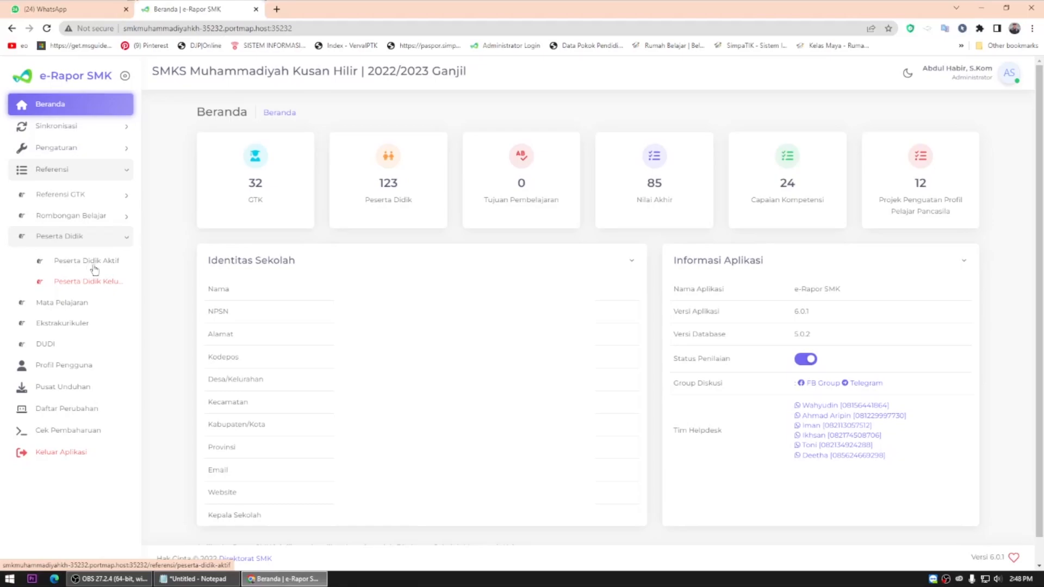
Browse the Mata Pelajaran reference list through page 4
click(79, 307)
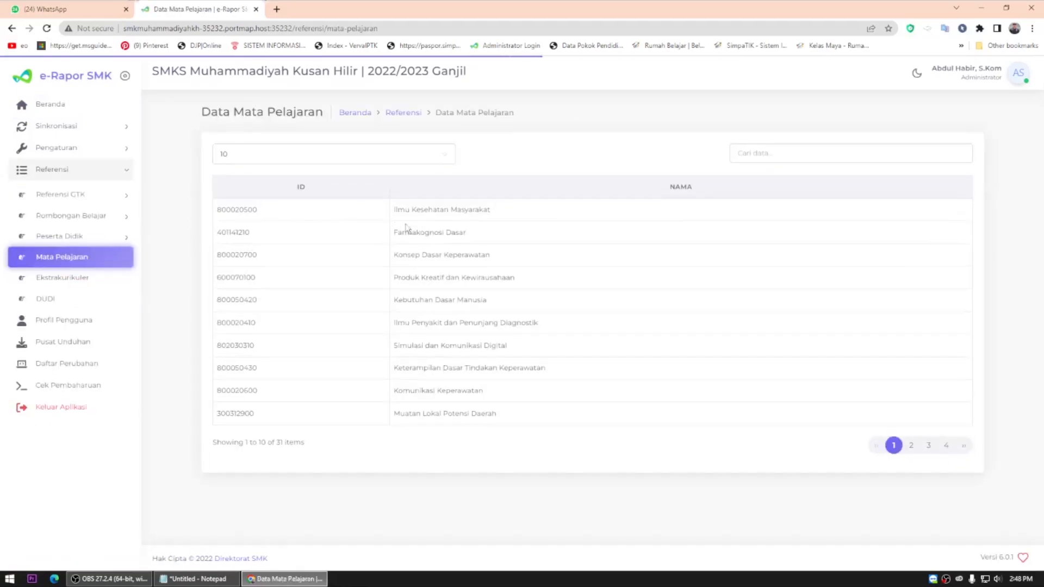
click(912, 451)
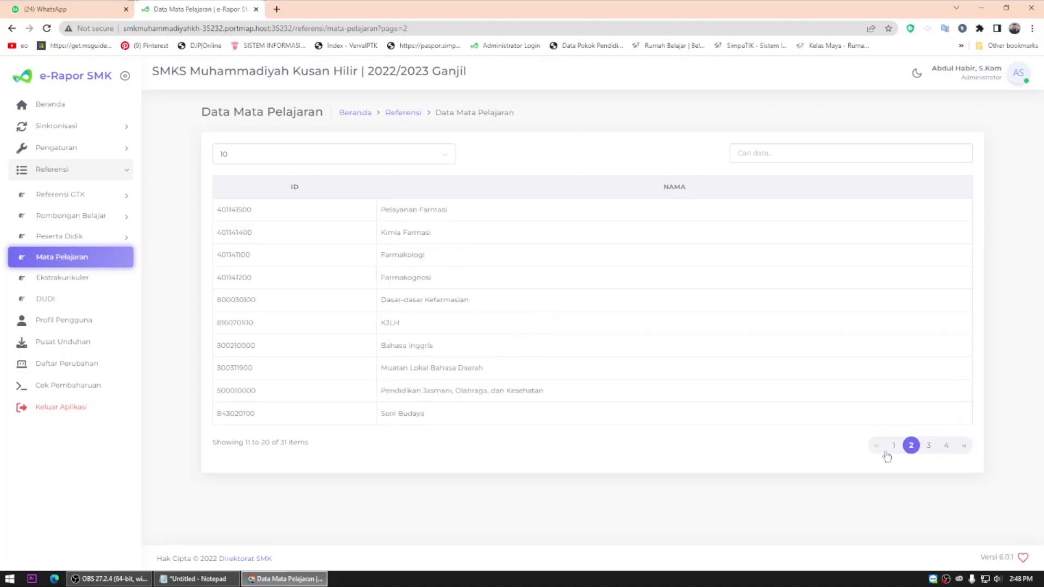
click(929, 447)
click(947, 450)
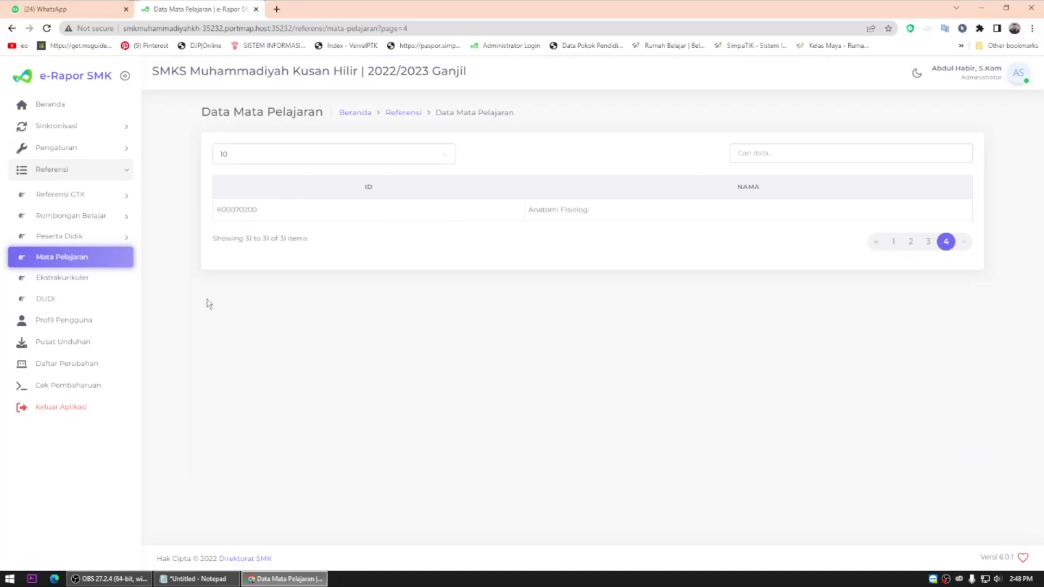
View the Ekstrakurikuler reference data and the DUDI reference data
click(51, 280)
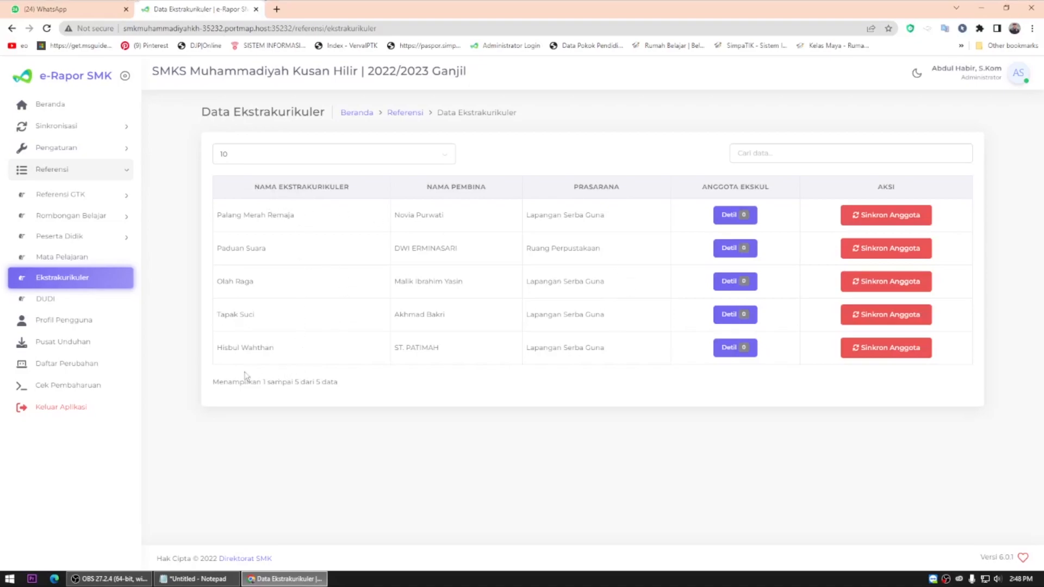
click(47, 301)
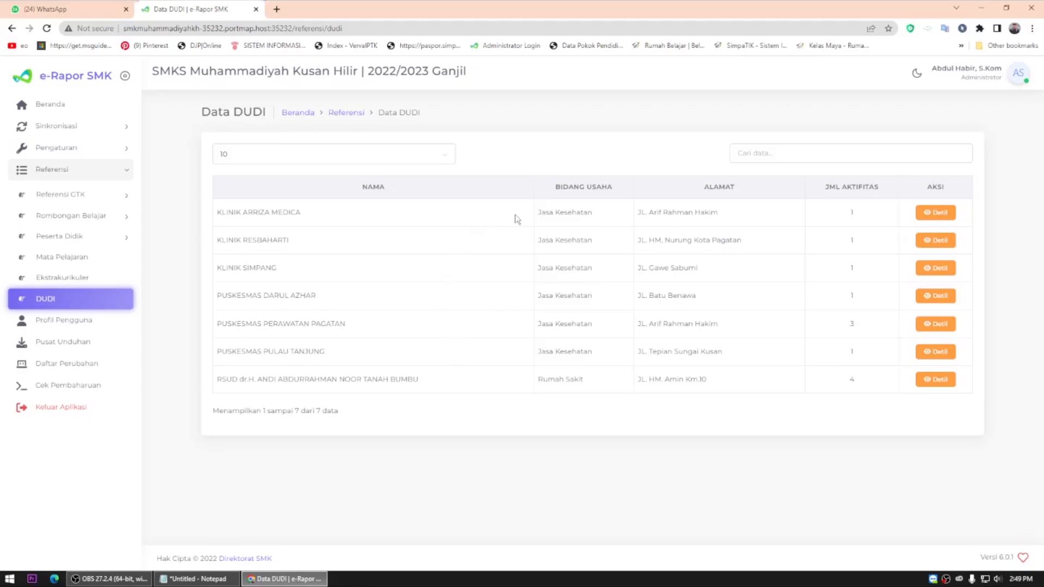
Review the Profil Pengguna, Pusat Unduhan, Daftar Perubahan and Cek Pembaharuan pages
click(56, 328)
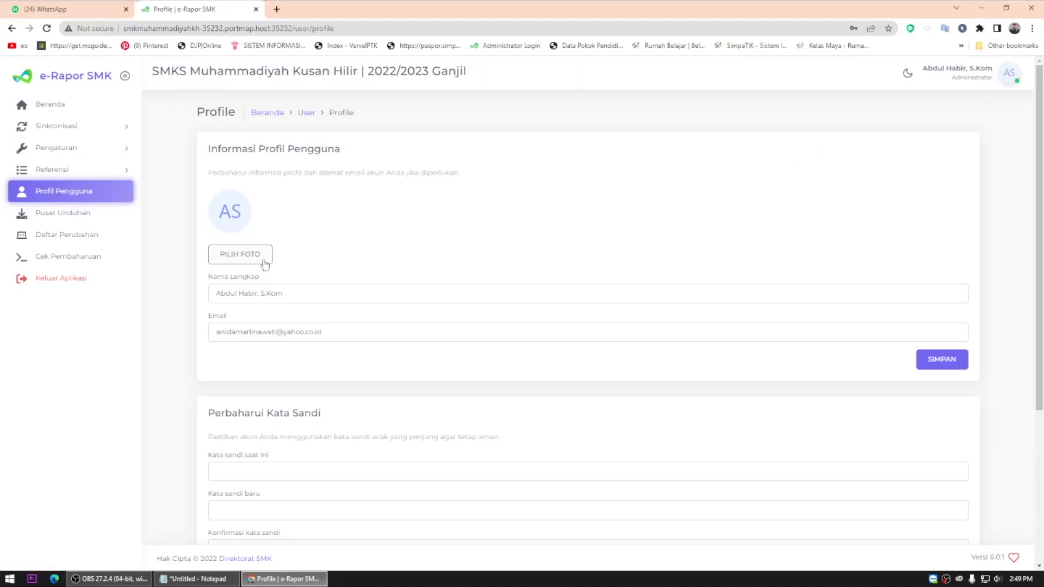
click(61, 217)
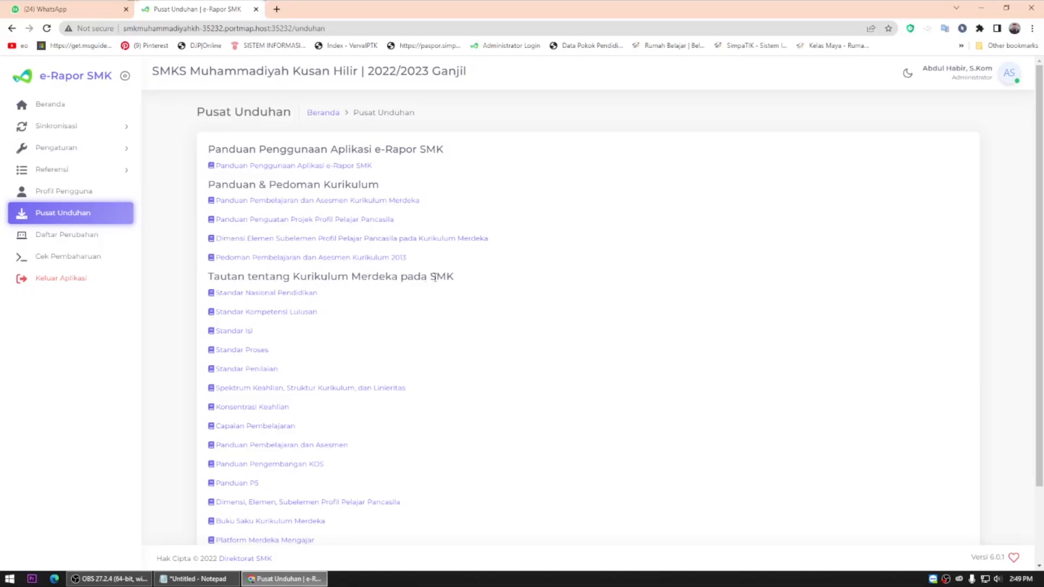
click(66, 239)
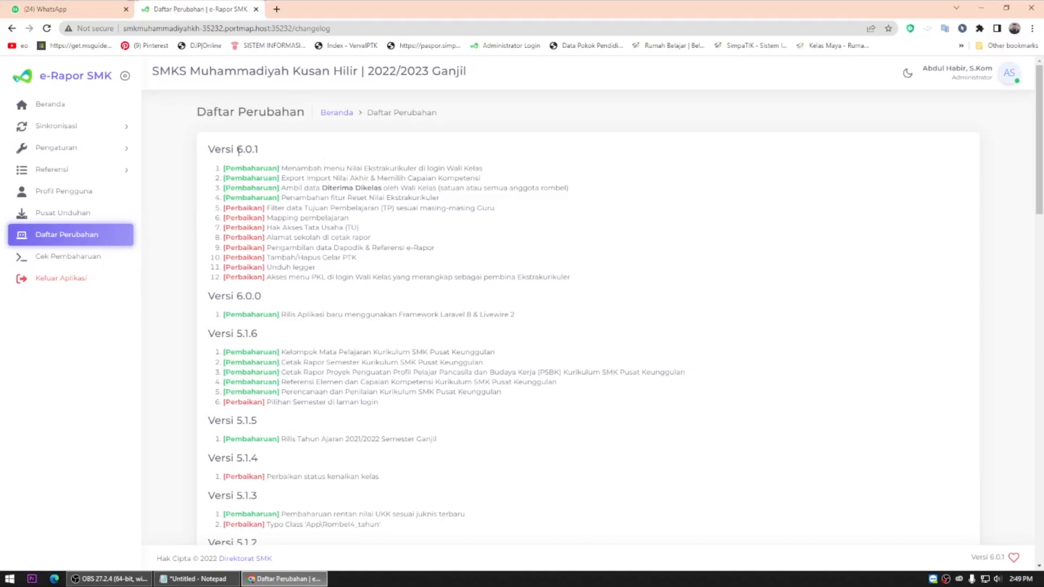
click(71, 257)
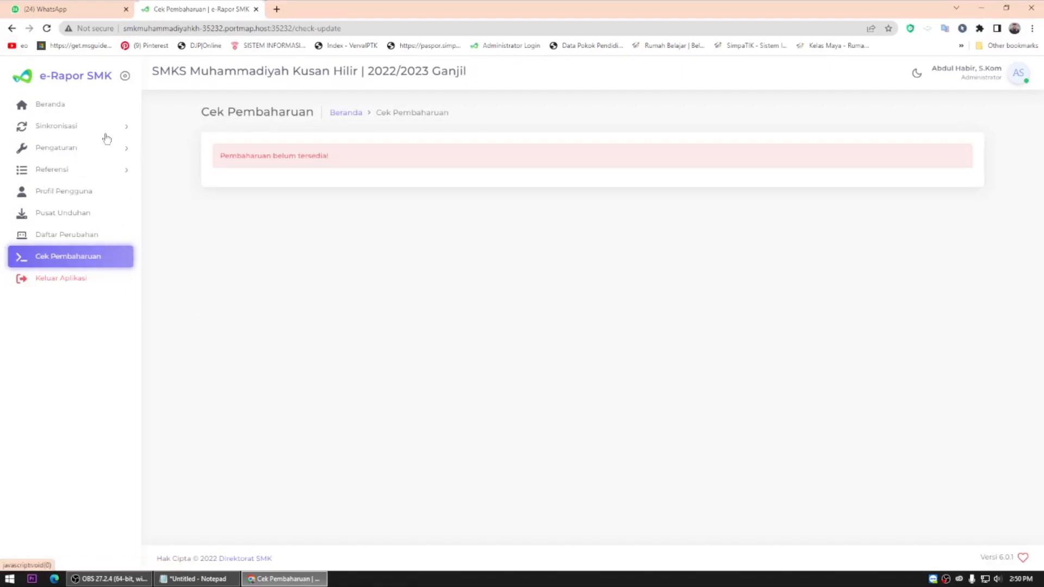
Open the general settings page and bring up the calendar for Tanggal Rapor Semester
click(47, 153)
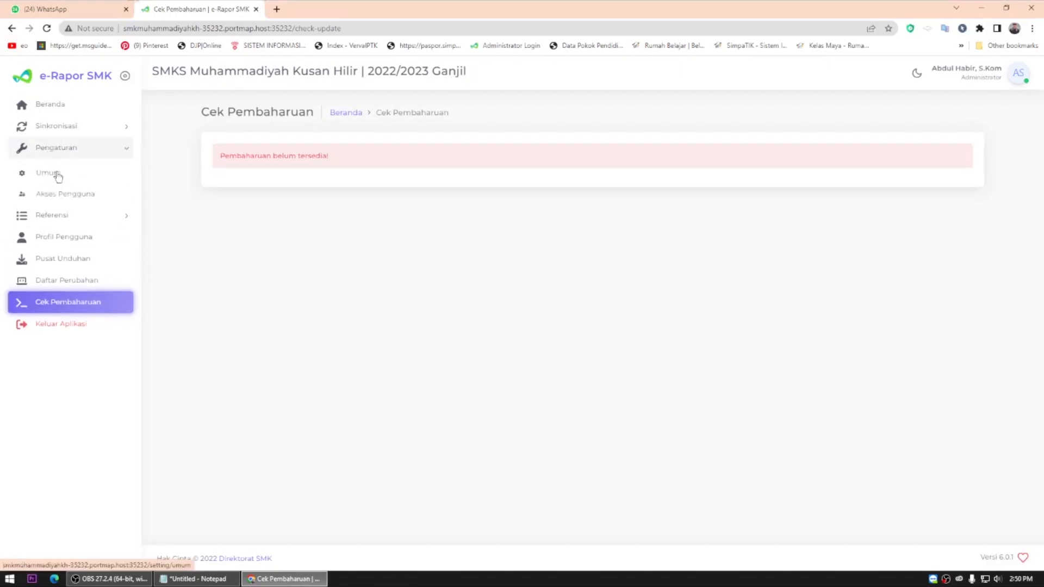
click(58, 175)
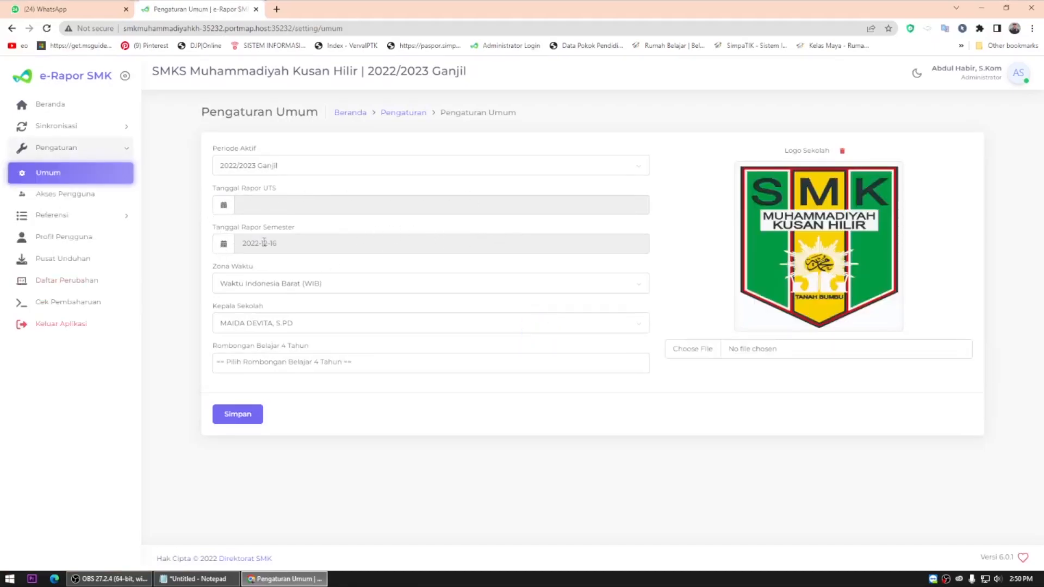
click(292, 245)
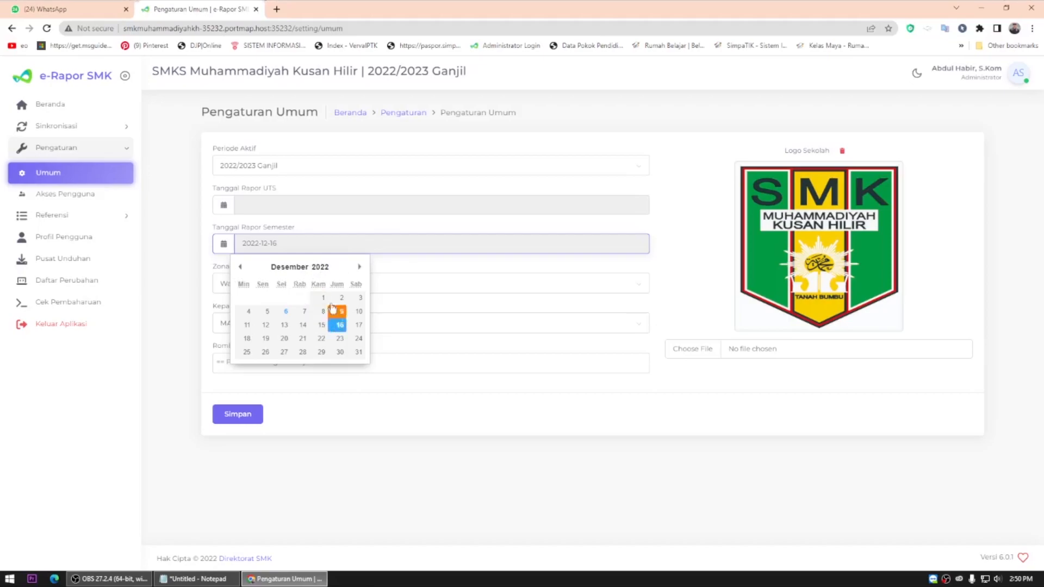
Set Zona Waktu in the general settings to Waktu Indonesia Tengah (WITA) and recheck the available time zones
click(402, 284)
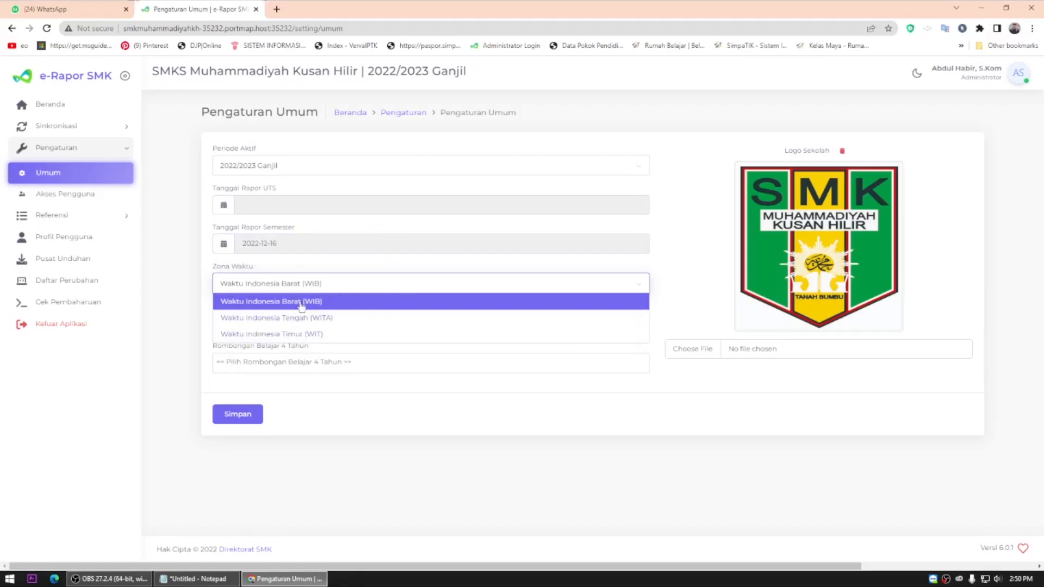
click(330, 320)
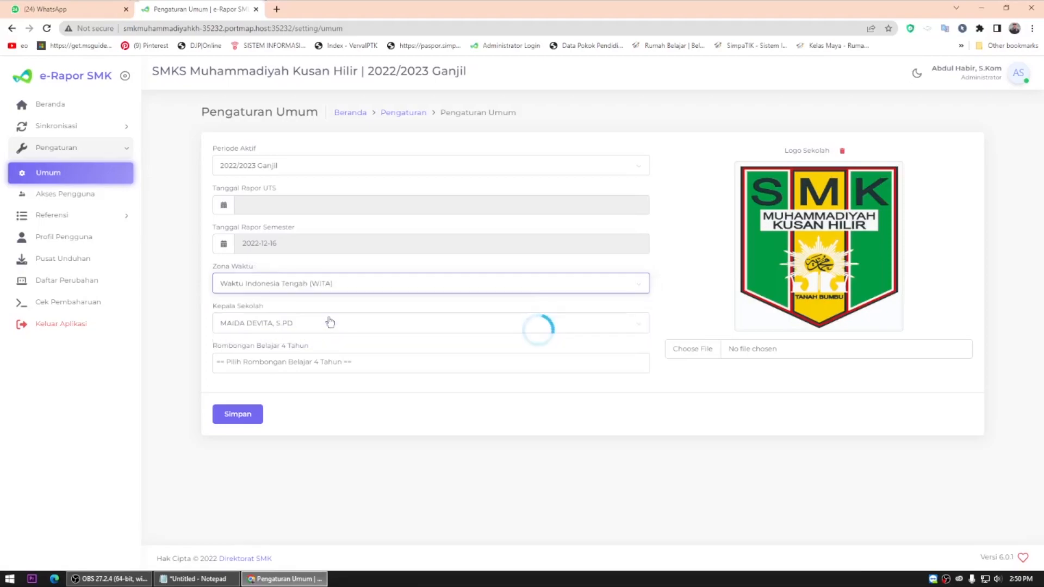
click(331, 284)
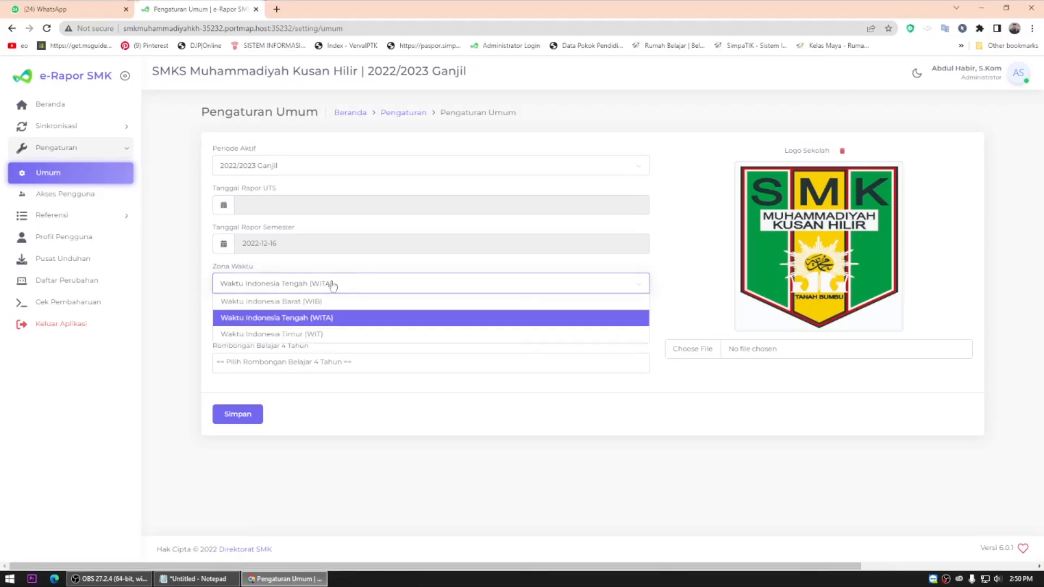
click(181, 335)
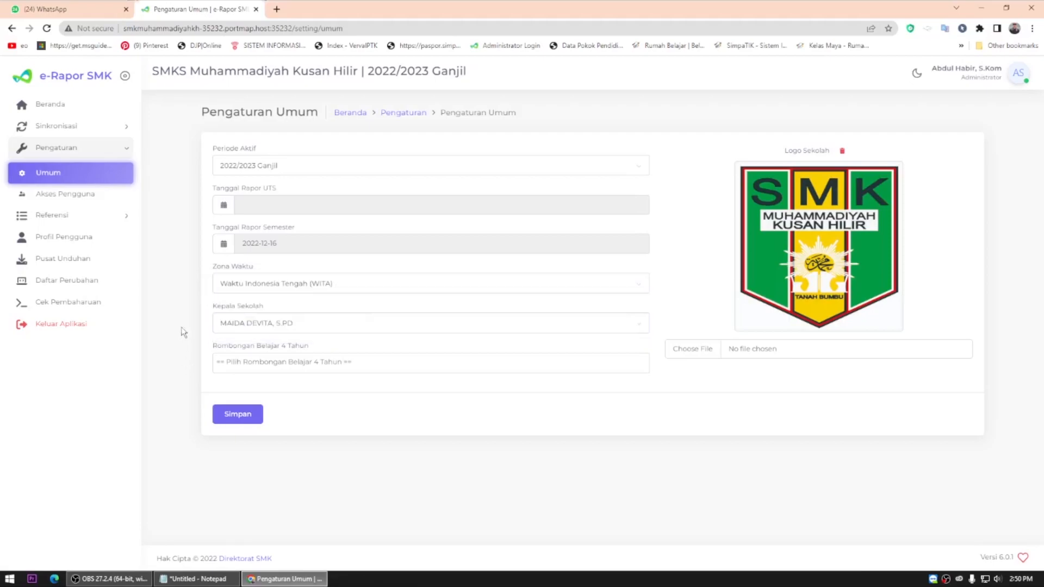
click(354, 284)
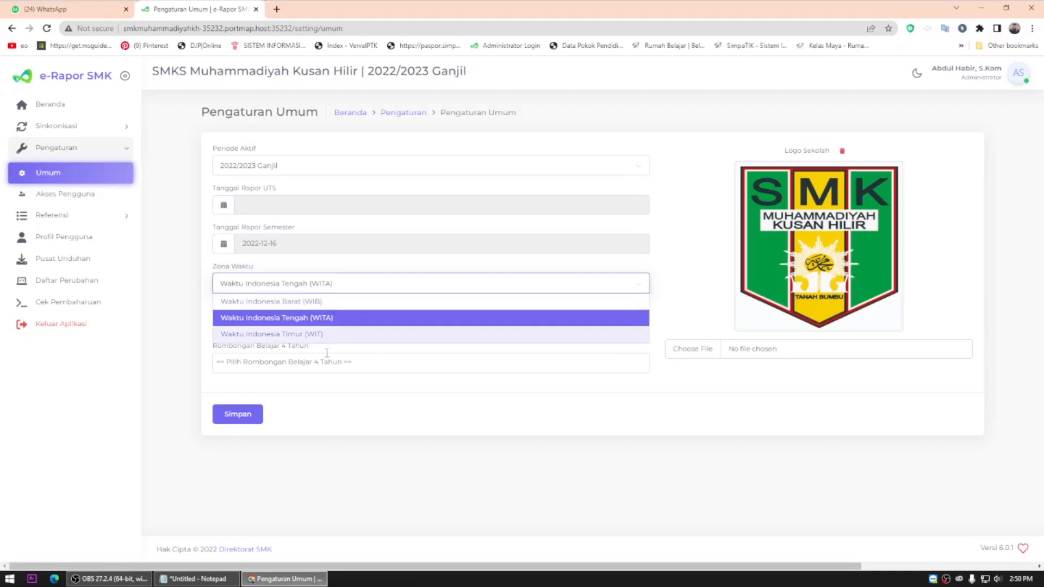
click(319, 396)
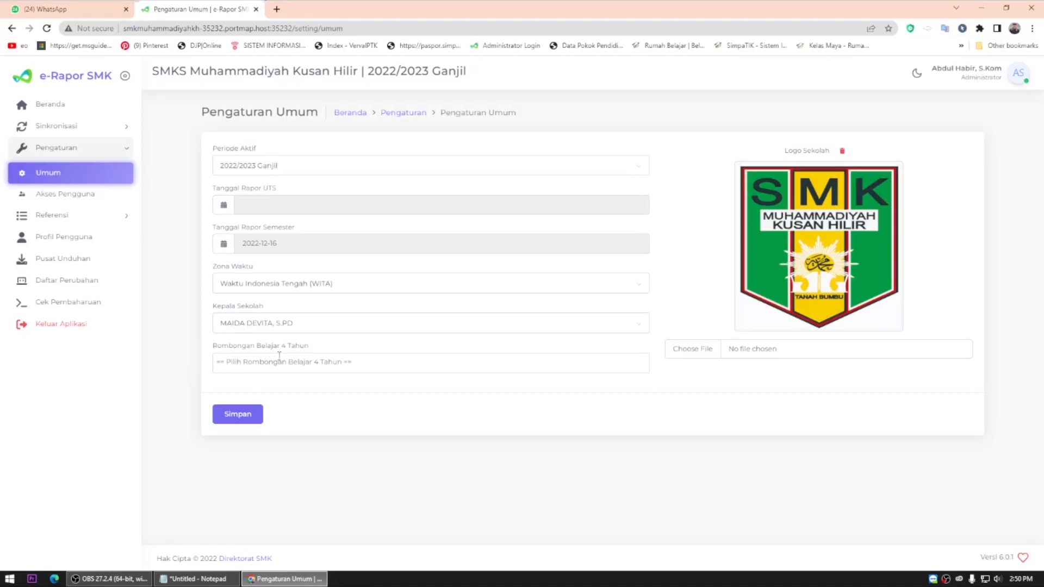
Examine the class groups offered for Rombongan Belajar 4 Tahun without selecting any
click(401, 363)
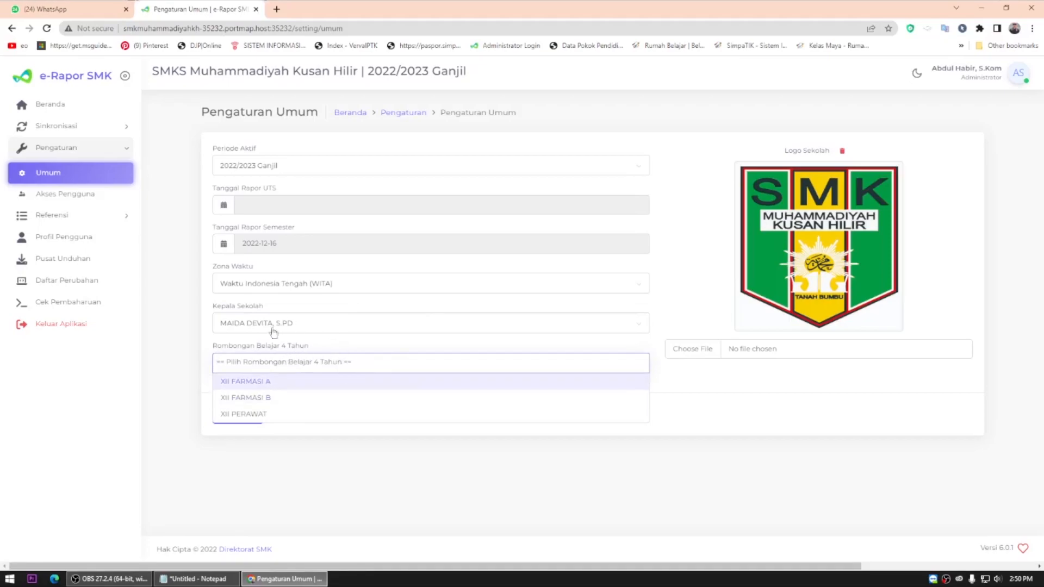
click(193, 360)
click(318, 362)
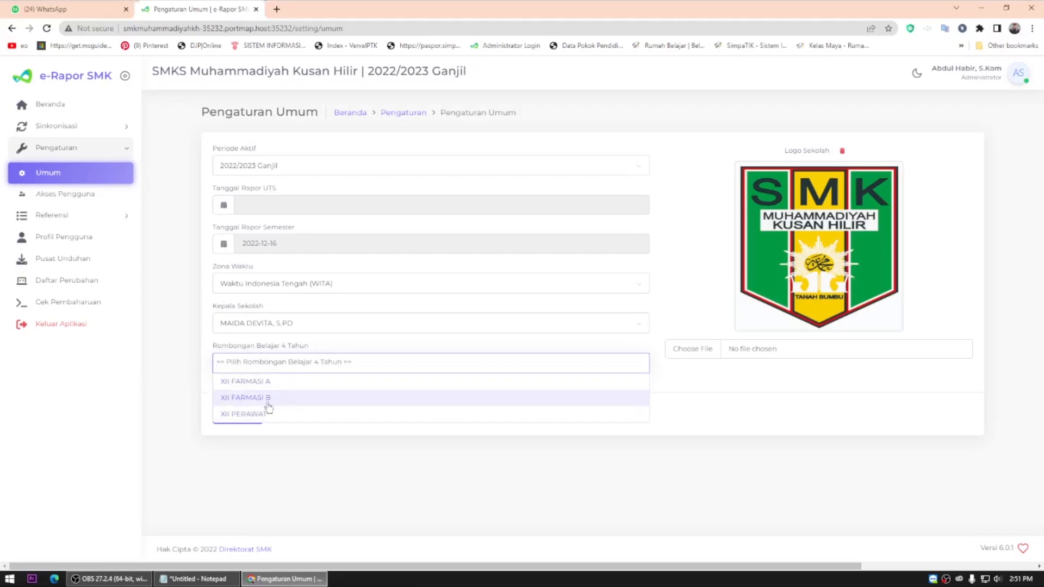
click(193, 360)
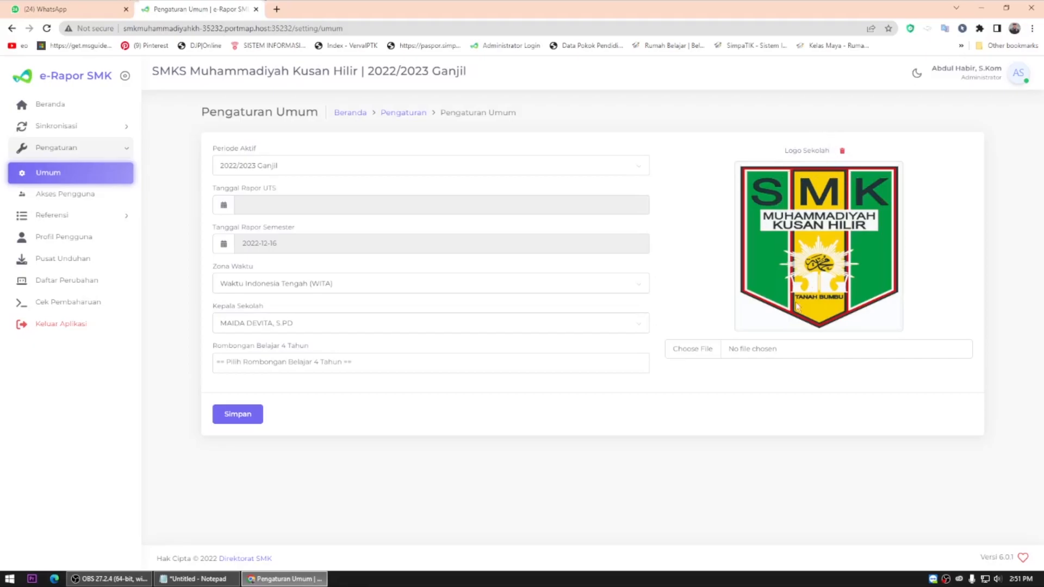
Browse the Downloads folder for a Logo Sekolah image and leave the file selection without choosing a file
click(698, 354)
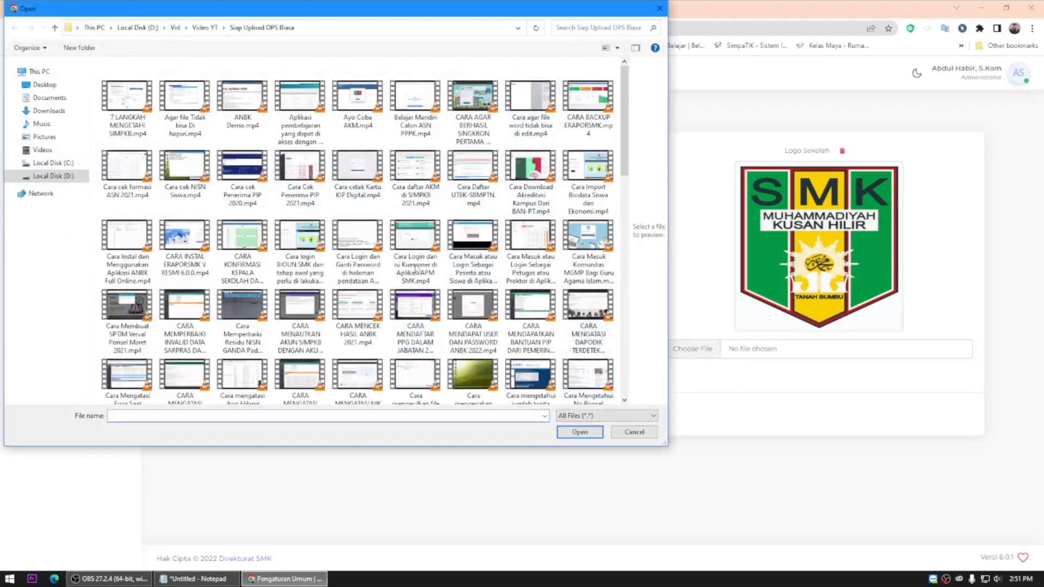
click(48, 110)
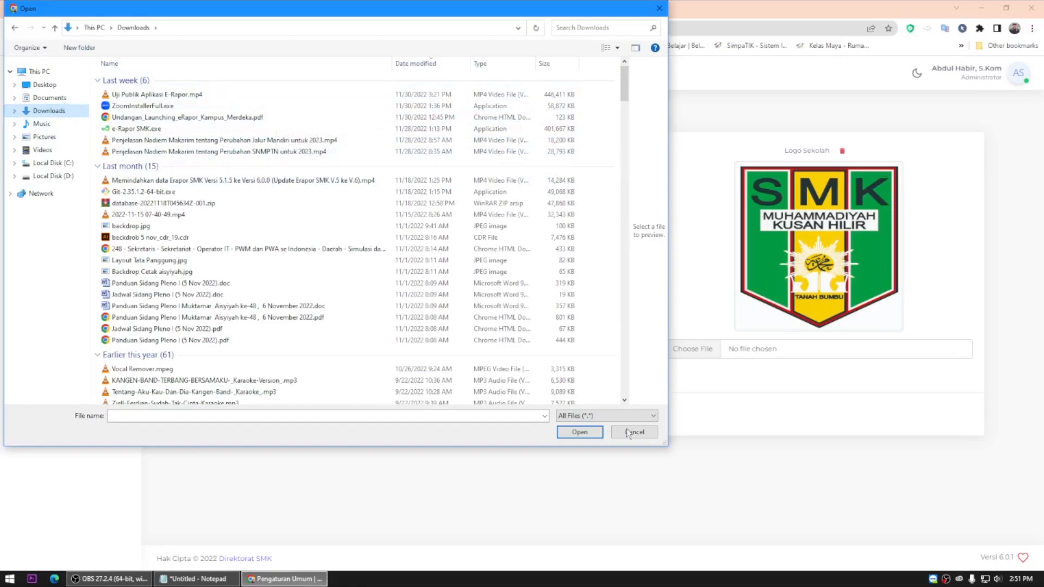
click(571, 434)
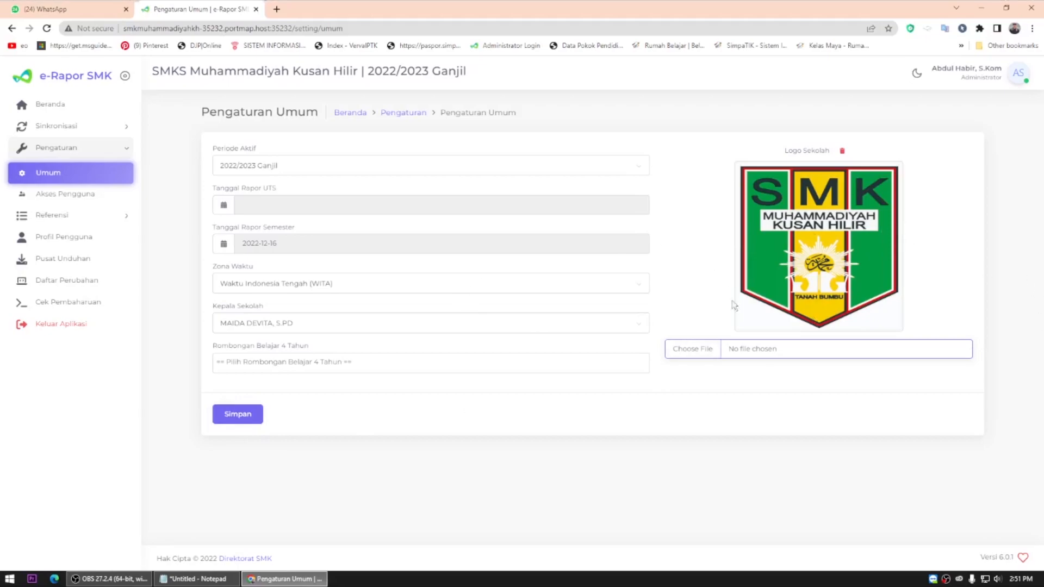
Review the Akses Pengguna page and open the Reguler list of Rombongan Belajar in the reference data
click(59, 198)
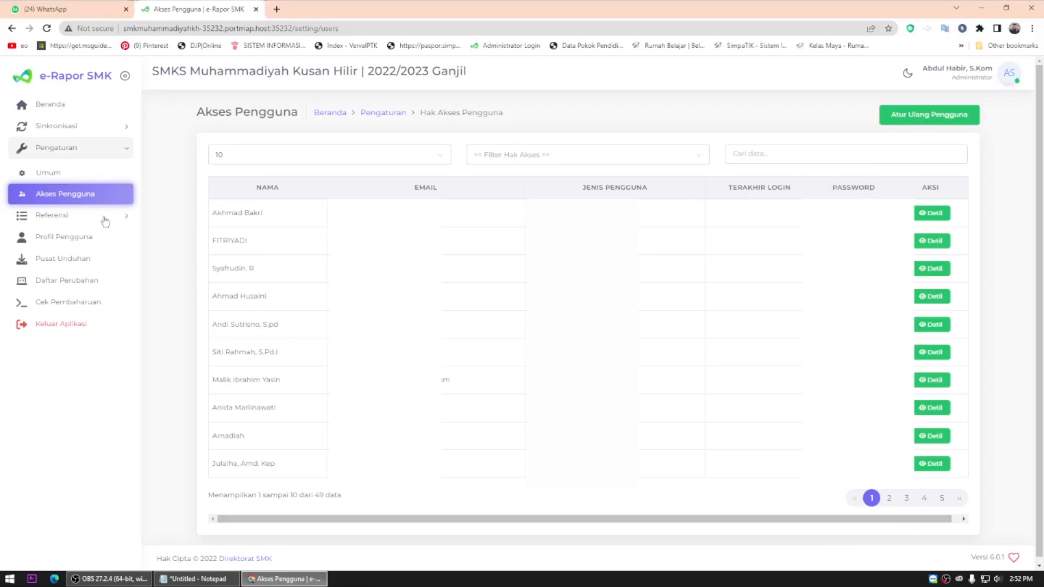
click(63, 217)
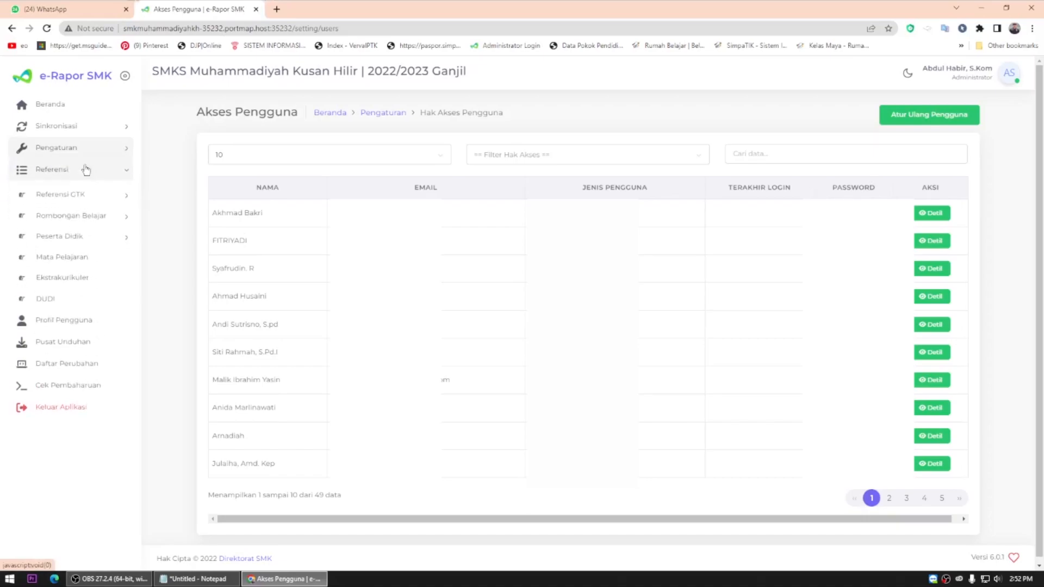
click(86, 219)
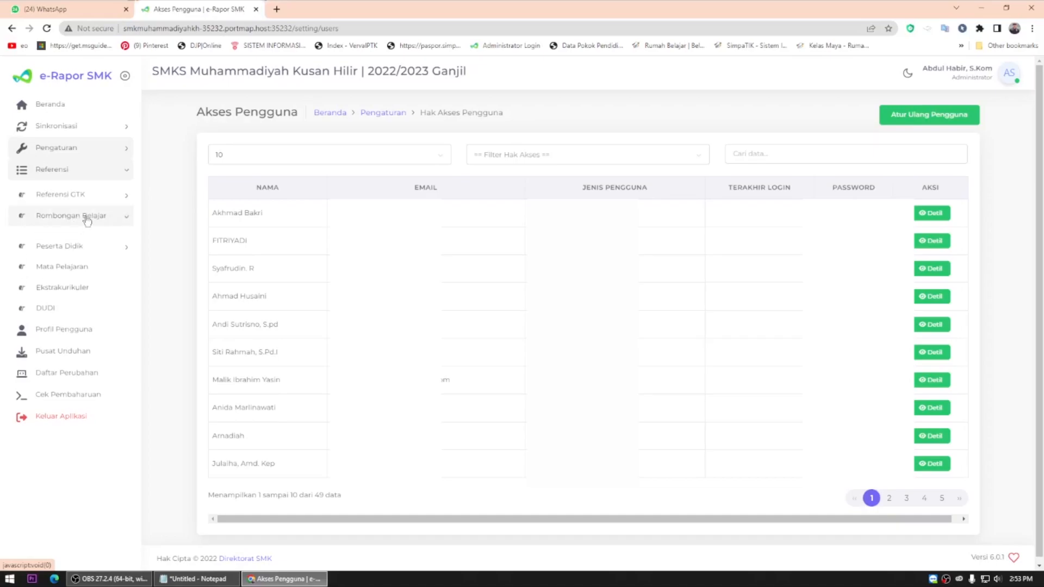
click(84, 243)
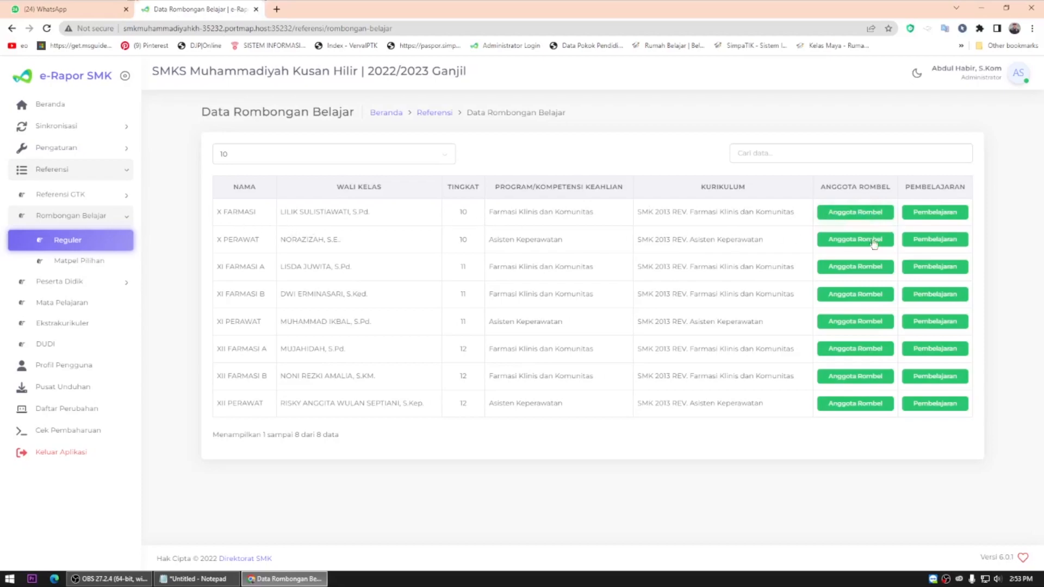
Open the Pembelajaran of class X FARMASI and look through its list of subjects
click(937, 213)
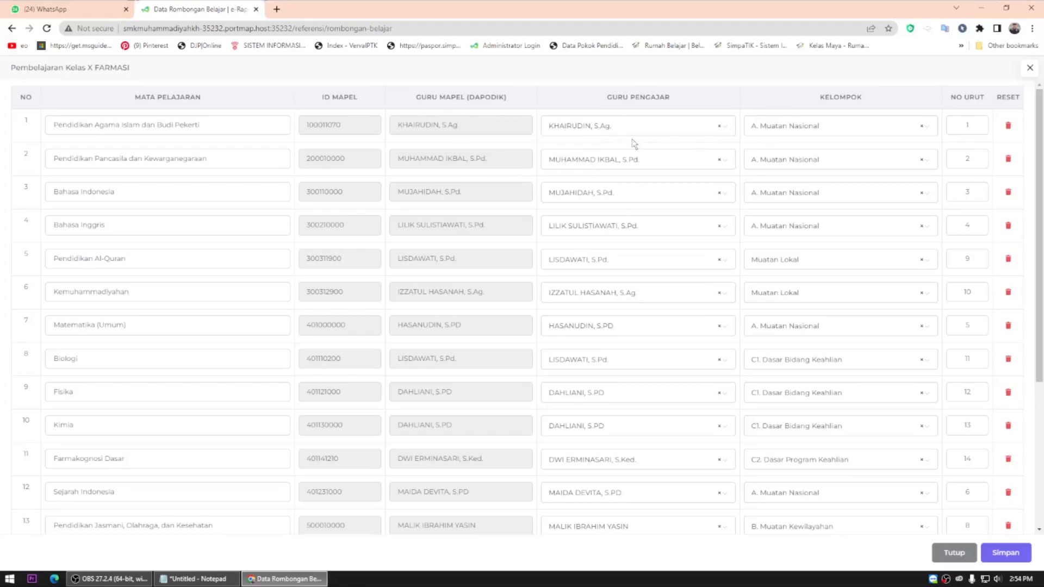
scroll(617, 361, down, 3)
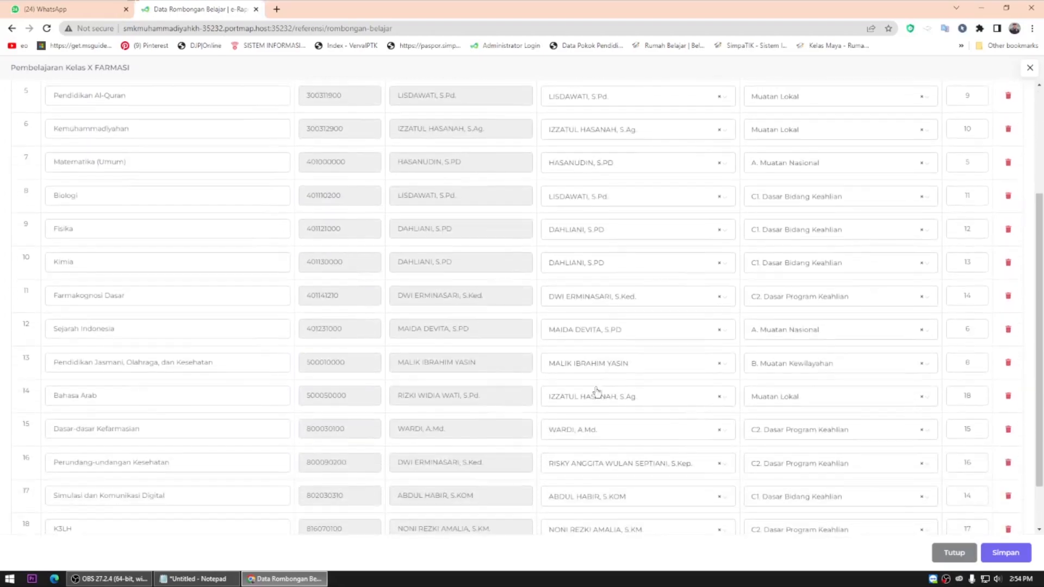
scroll(596, 361, up, 3)
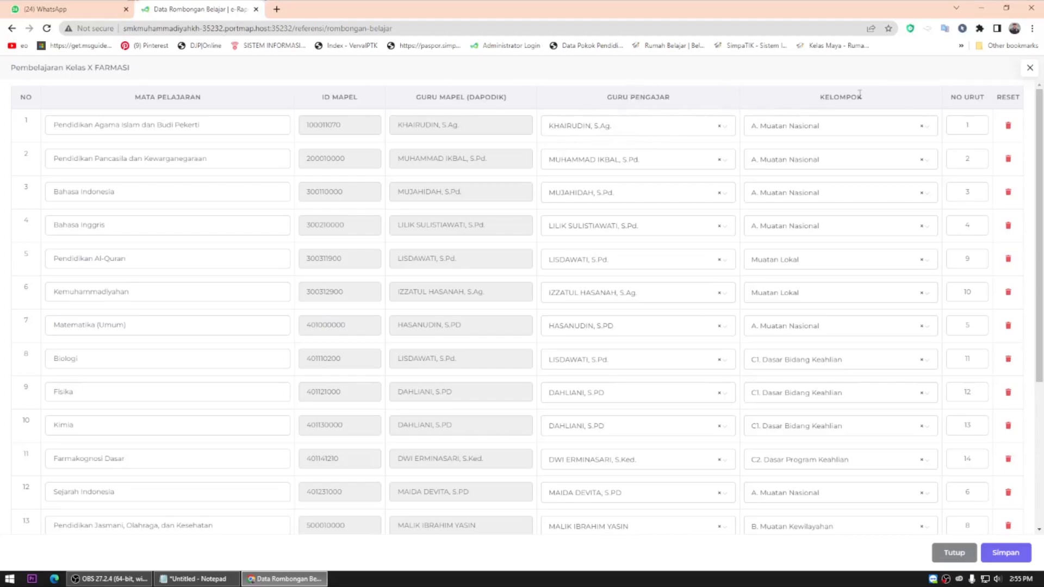
Examine the Kelompok options offered for Pendidikan Agama Islam dan Budi Pekerti and Bahasa Indonesia without changing either subject
click(837, 126)
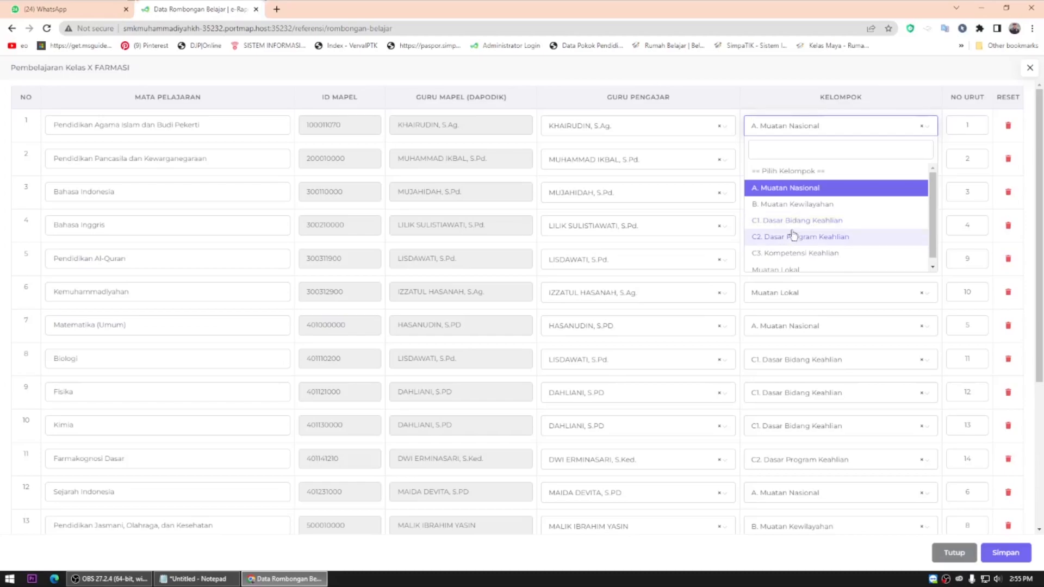
scroll(792, 239, down, 1)
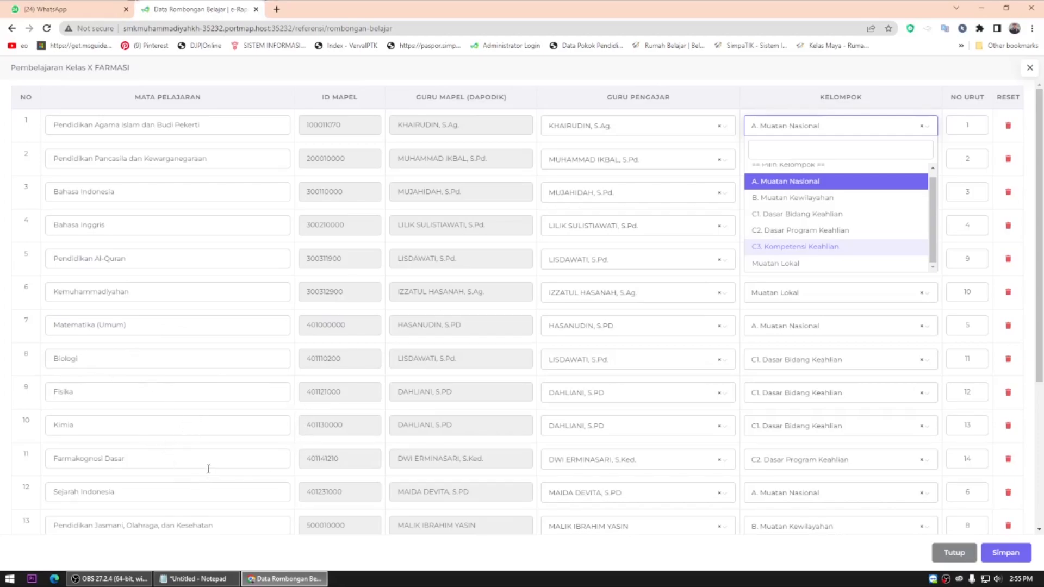
mouse_move(1040, 242)
mouse_down()
mouse_move(1043, 346)
mouse_move(1042, 245)
mouse_up()
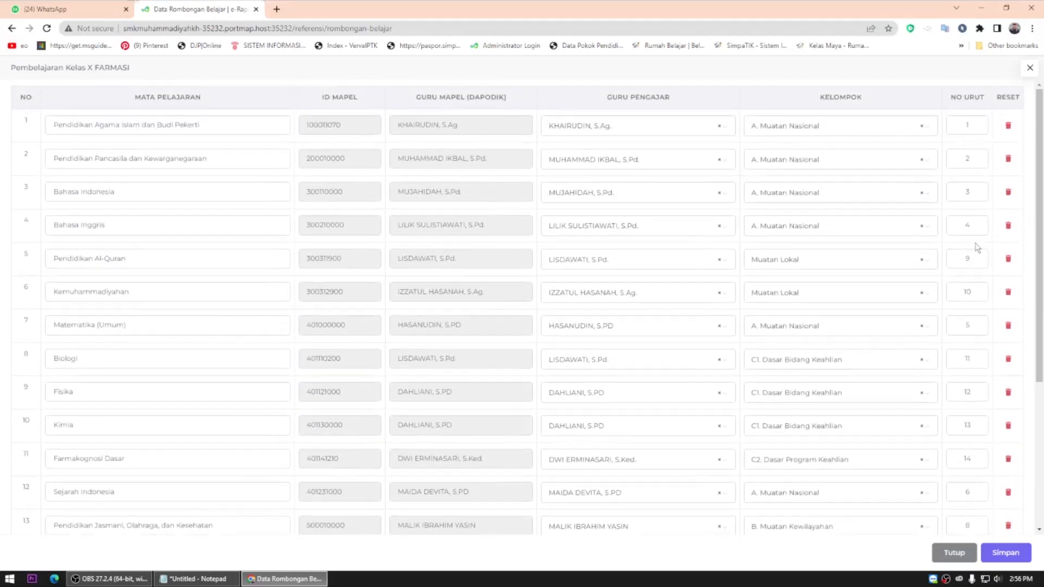
click(841, 191)
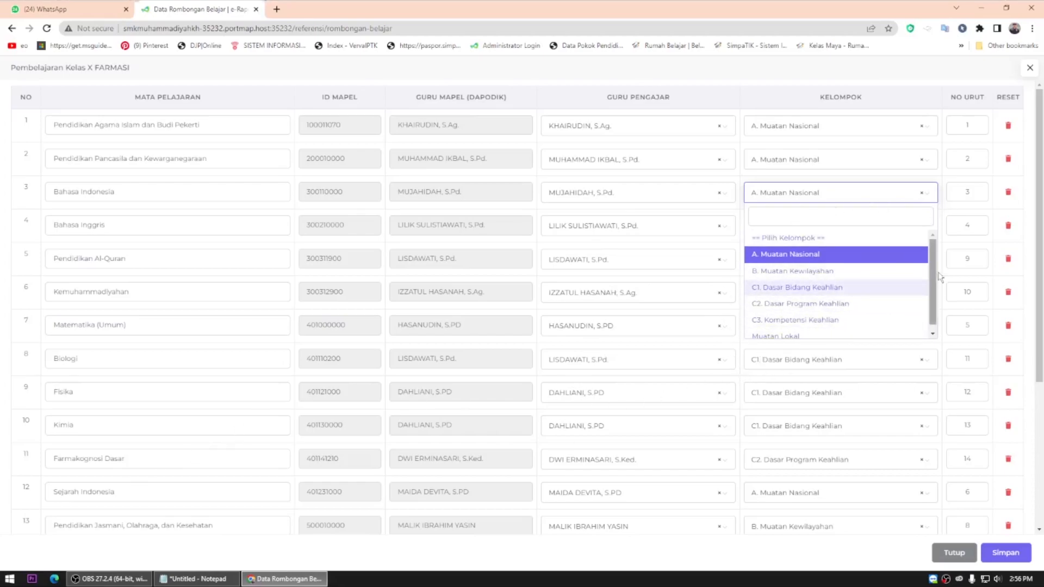
click(887, 193)
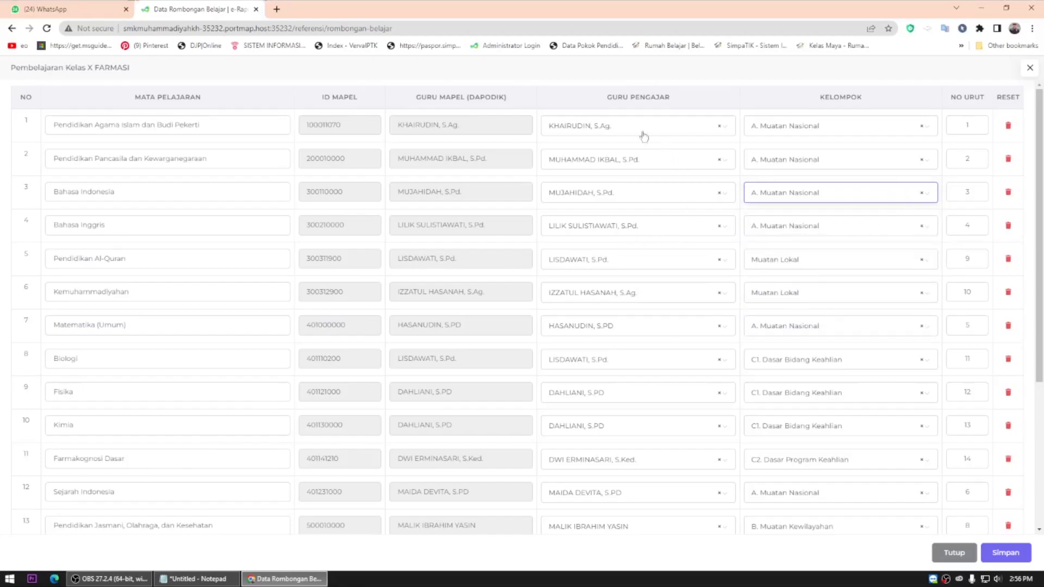
Examine Guru Pengajar, Kelompok and No Urut for every subject of class X FARMASI, and close its Pembelajaran without saving
scroll(615, 366, down, 4)
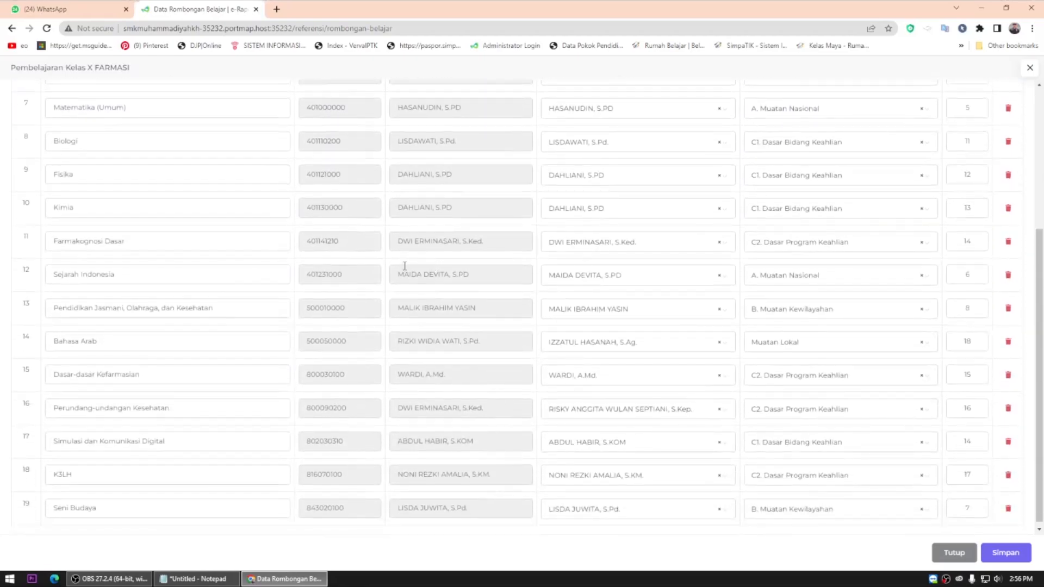
scroll(612, 287, down, 1)
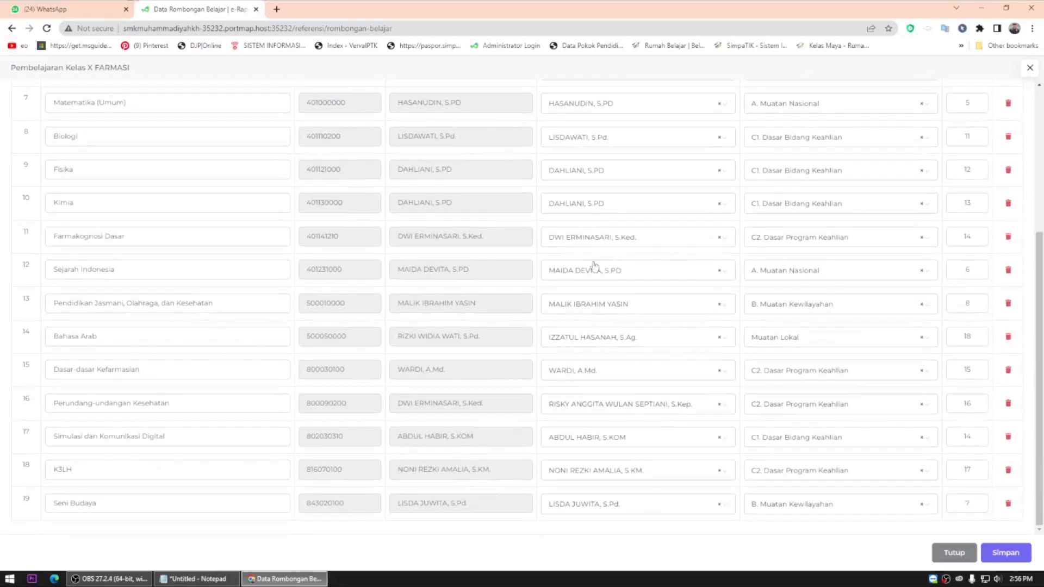
scroll(736, 296, up, 4)
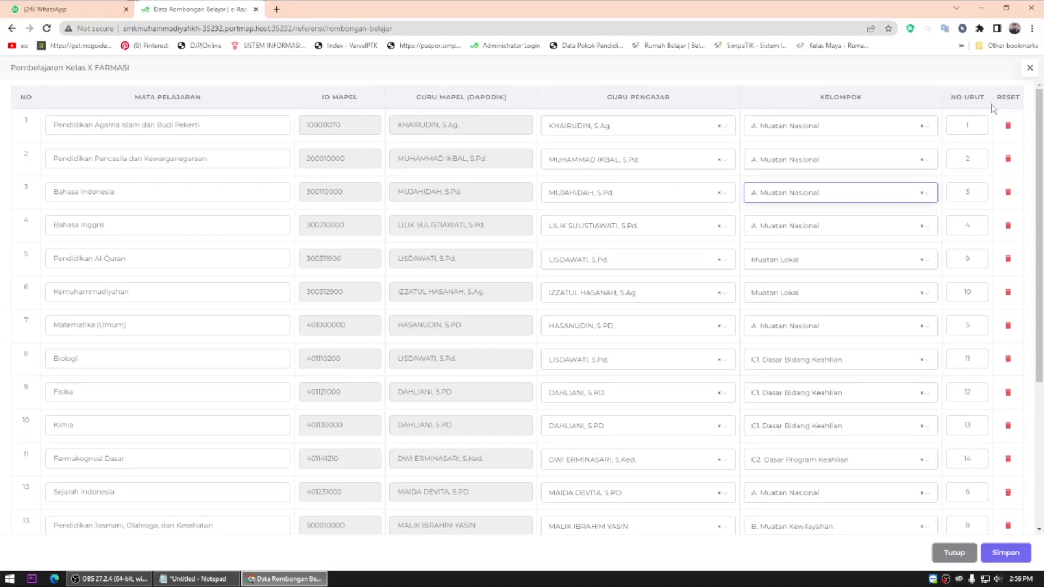
scroll(968, 99, down, 4)
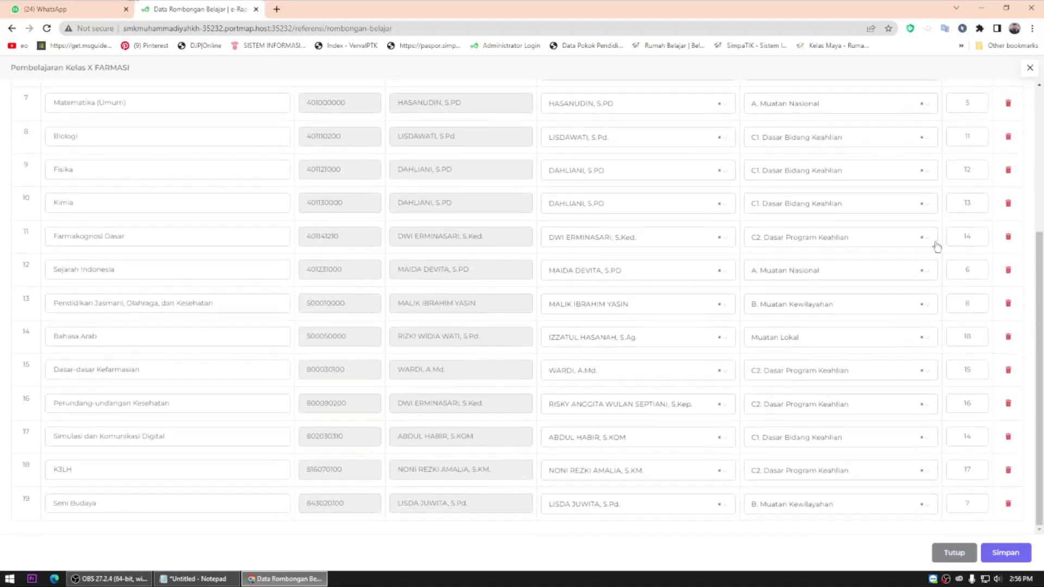
scroll(972, 237, up, 2)
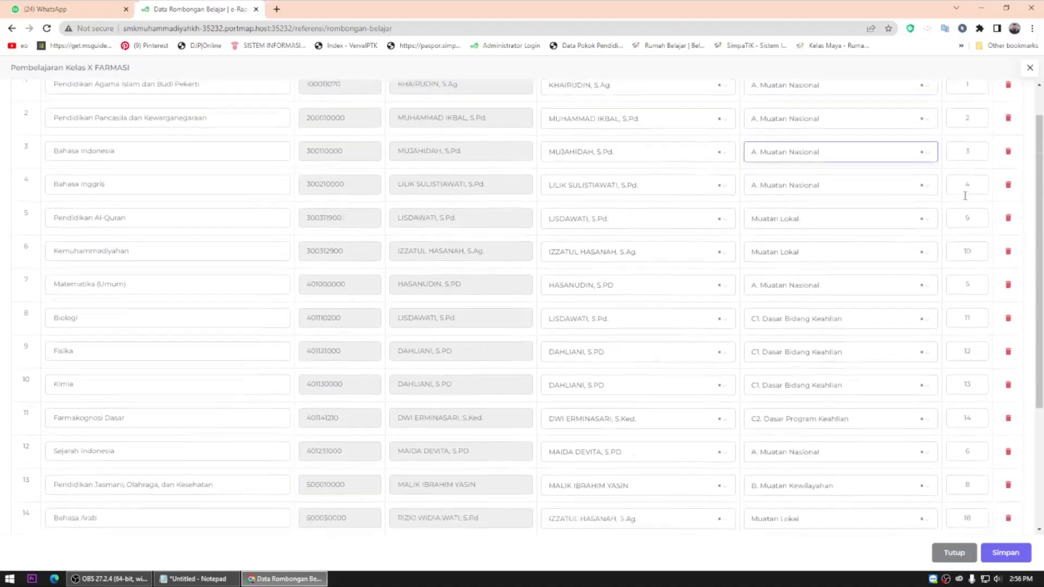
scroll(993, 434, down, 2)
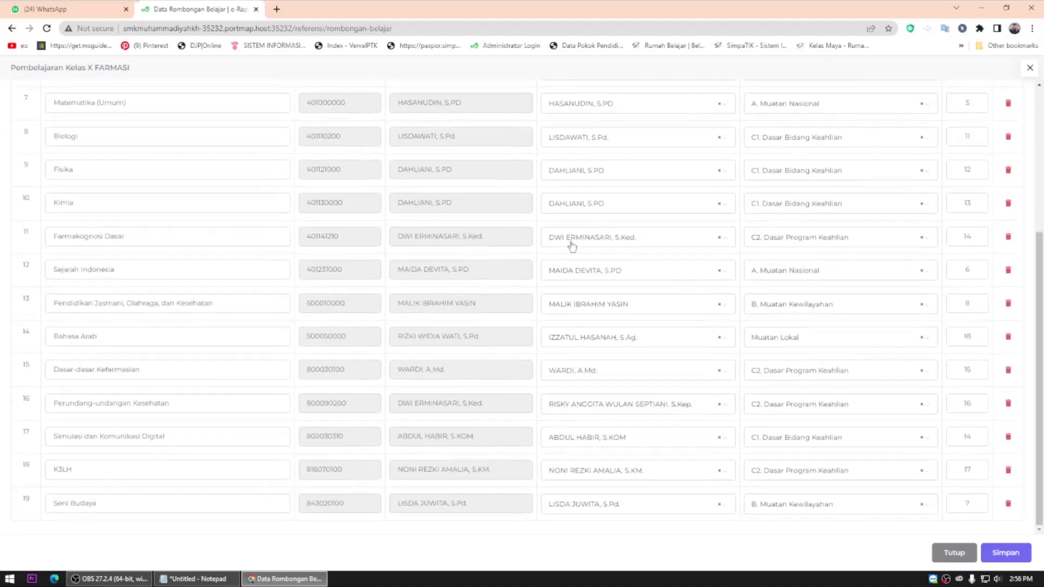
scroll(622, 232, up, 5)
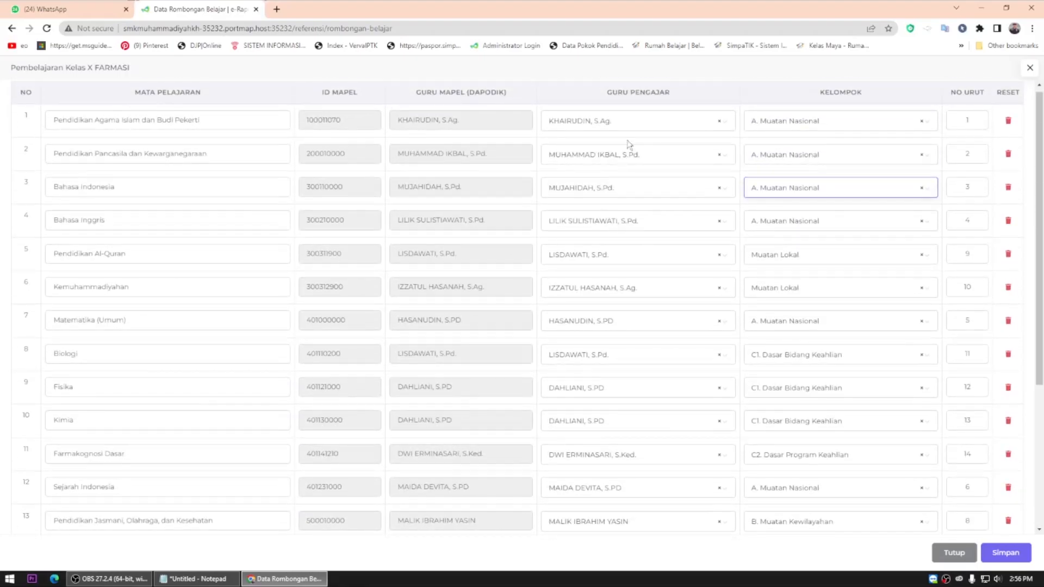
scroll(934, 496, down, 3)
scroll(620, 235, up, 3)
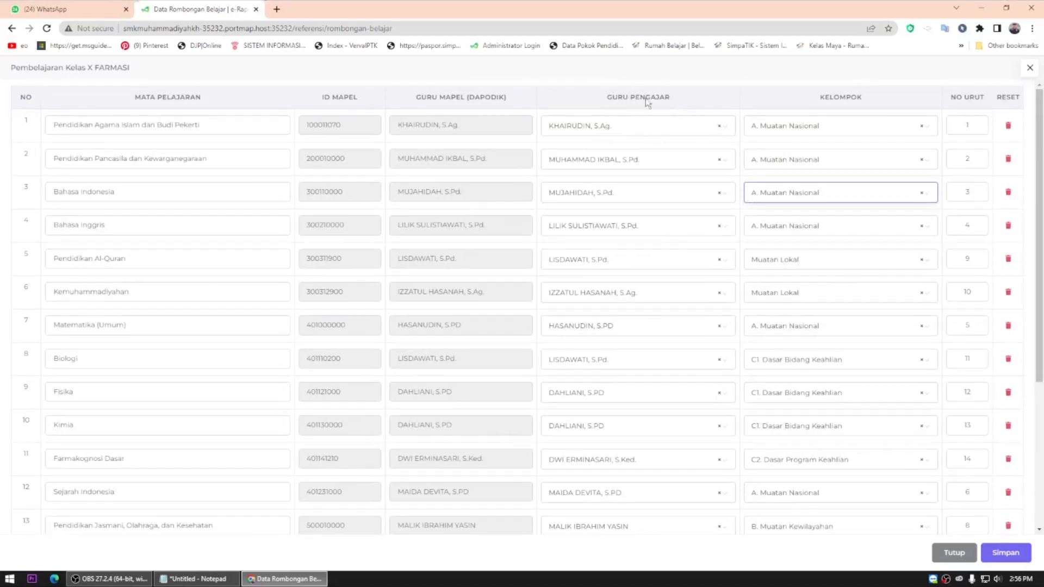
scroll(642, 195, down, 4)
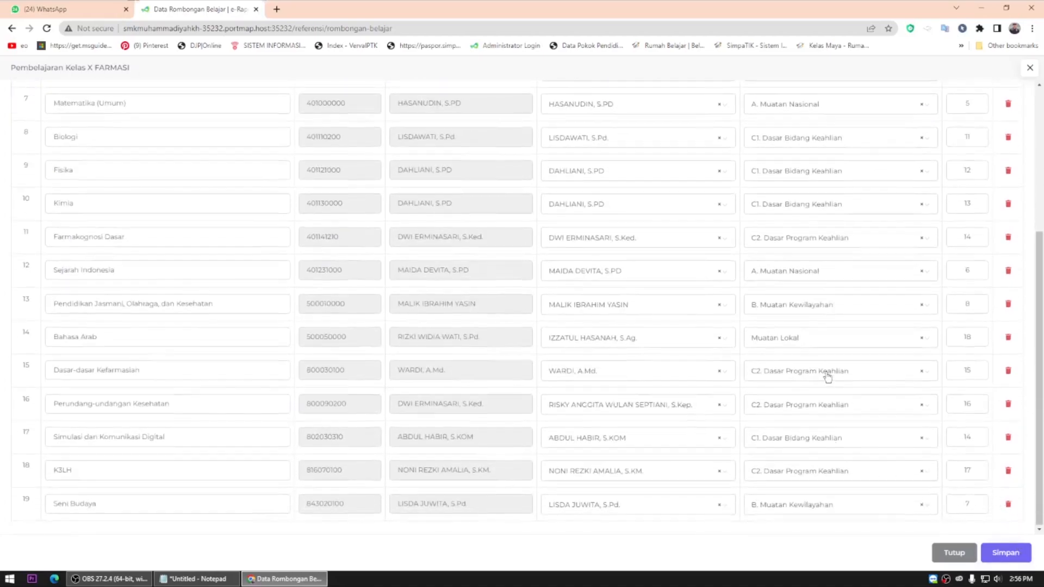
scroll(805, 261, up, 4)
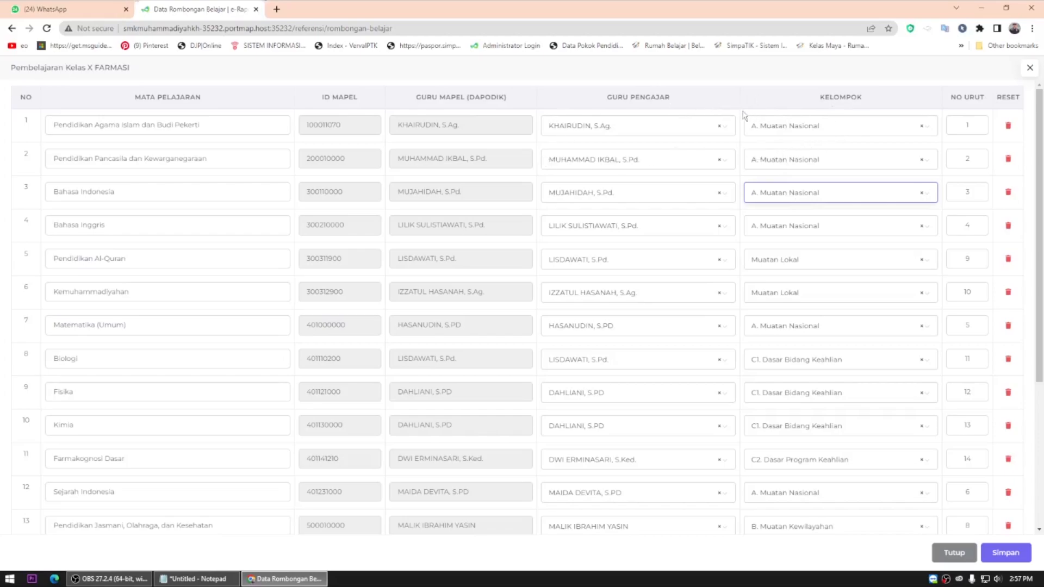
scroll(932, 210, down, 10)
scroll(853, 236, up, 10)
scroll(913, 185, down, 4)
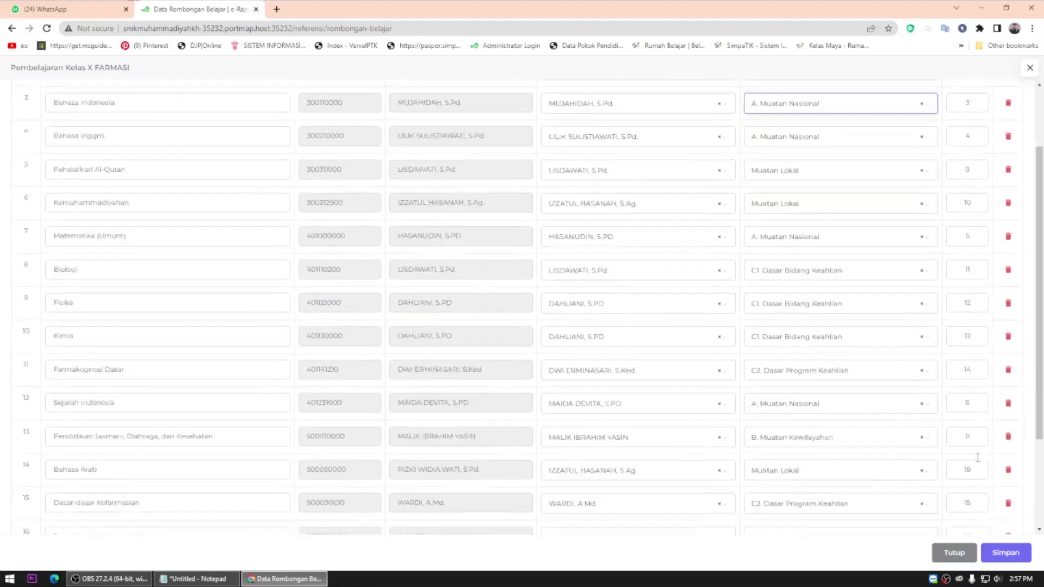
scroll(630, 268, up, 4)
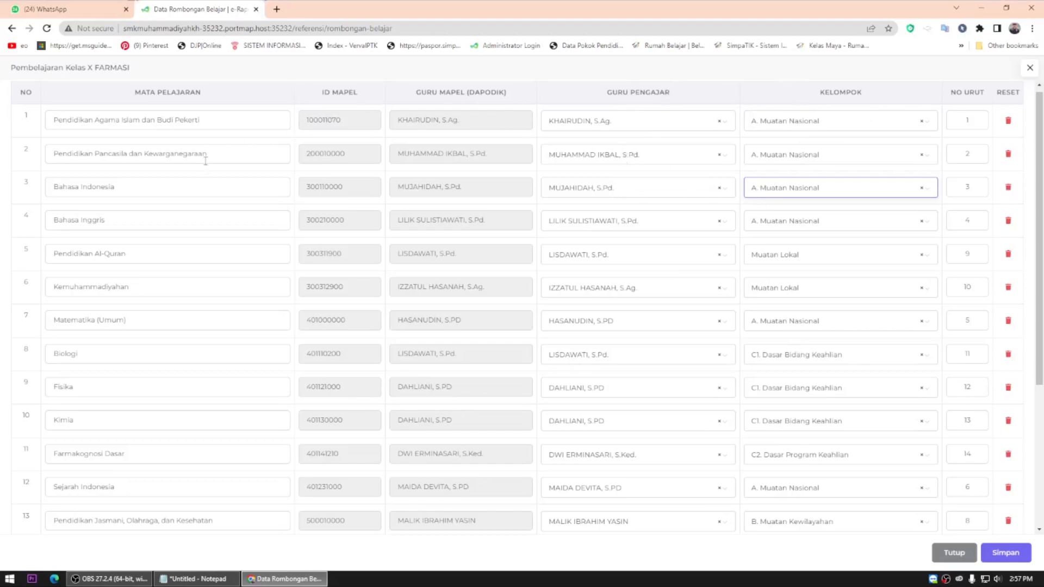
scroll(108, 120, up, 1)
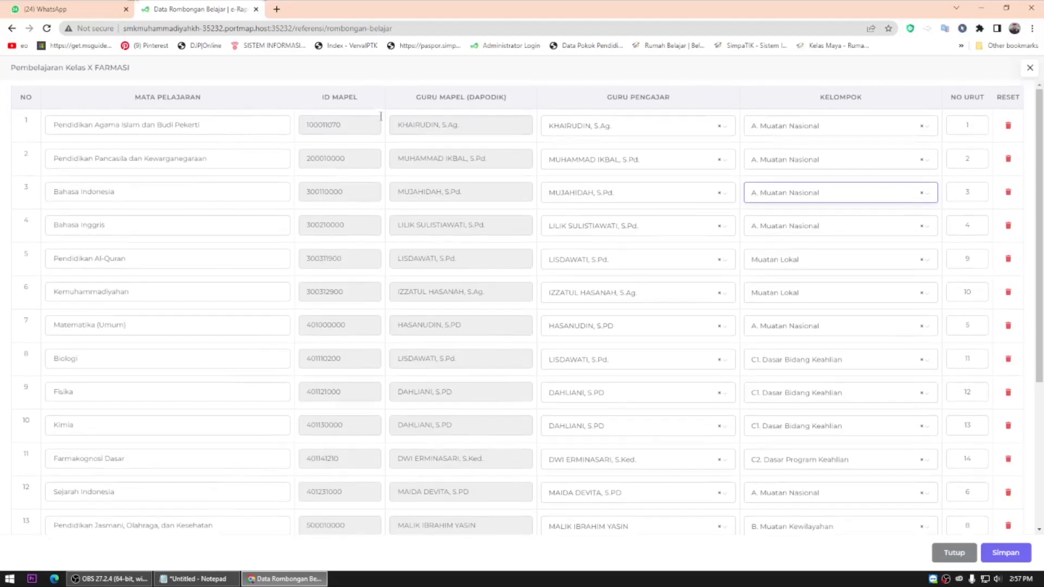
scroll(901, 158, down, 1)
scroll(991, 171, up, 1)
click(1031, 70)
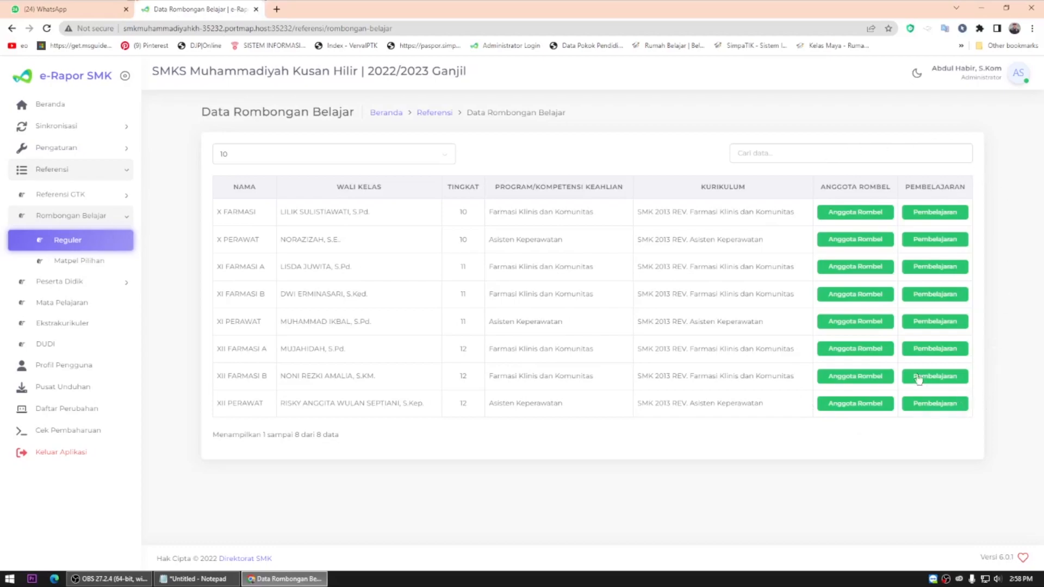
Check the entries under Peserta Didik and open the Mata Pelajaran reference list
click(125, 219)
click(125, 219)
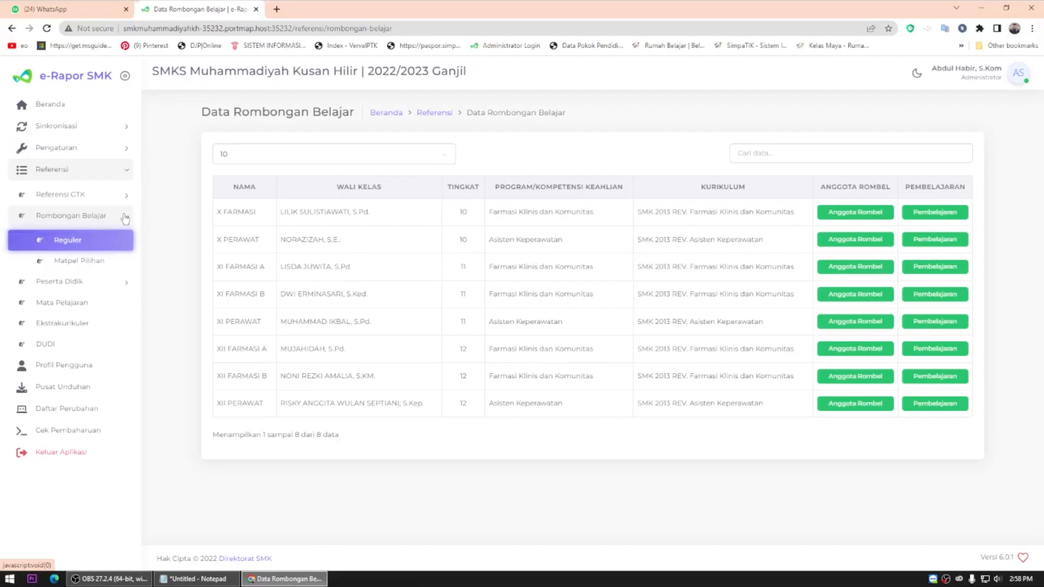
click(125, 219)
click(110, 234)
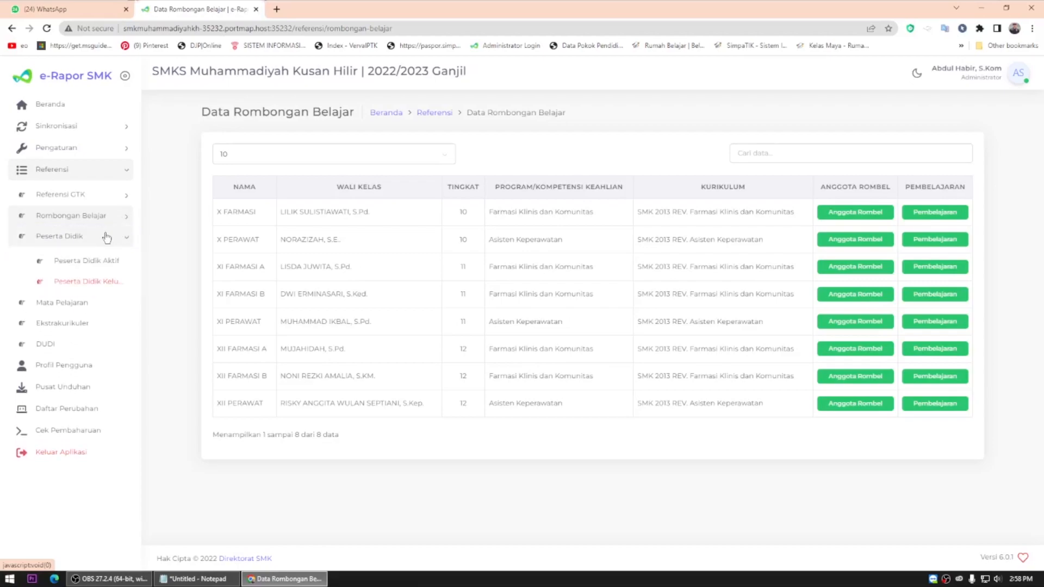
click(106, 236)
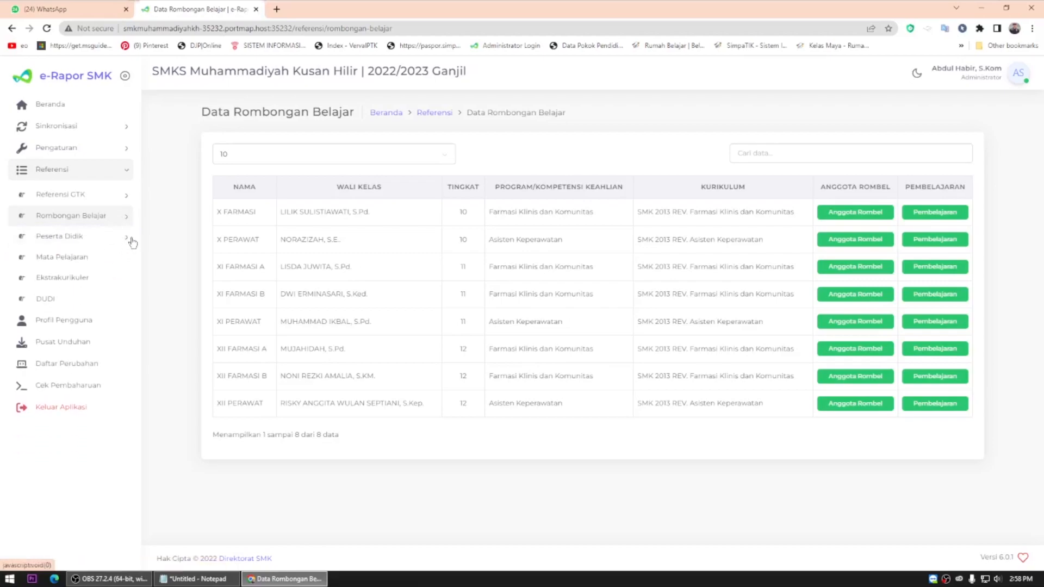
click(91, 238)
click(92, 244)
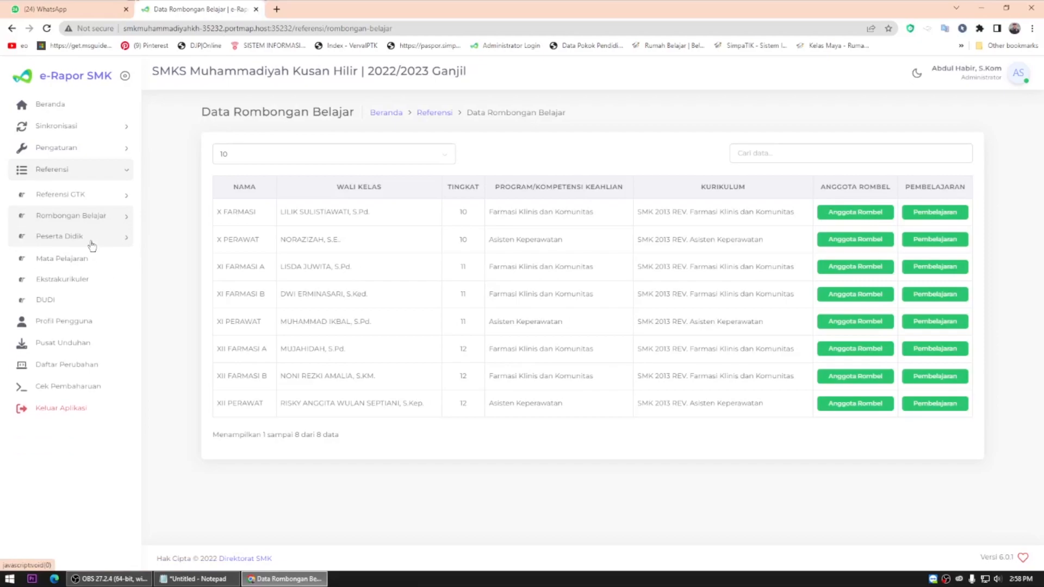
click(82, 240)
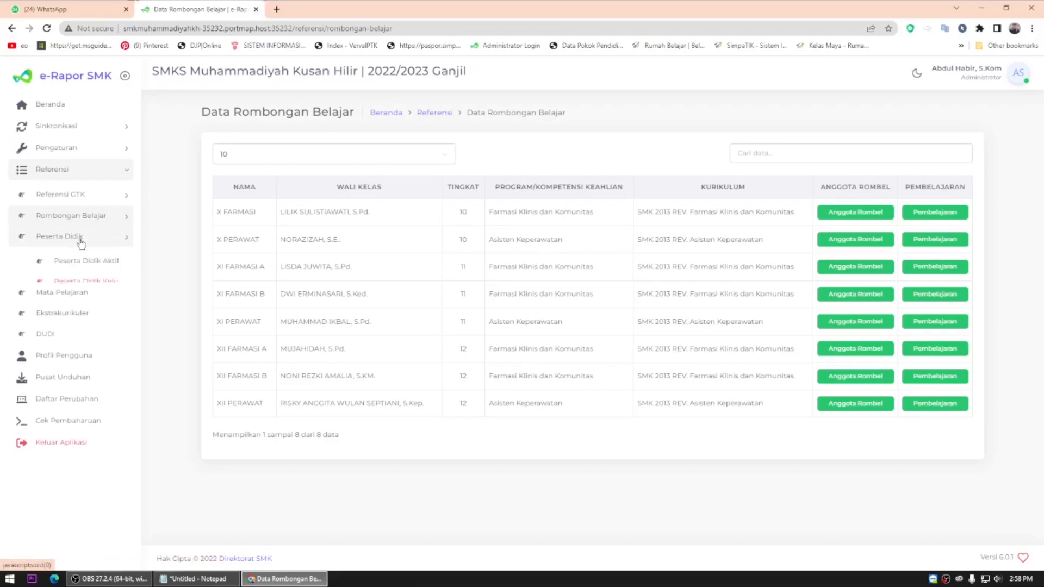
click(82, 242)
click(63, 263)
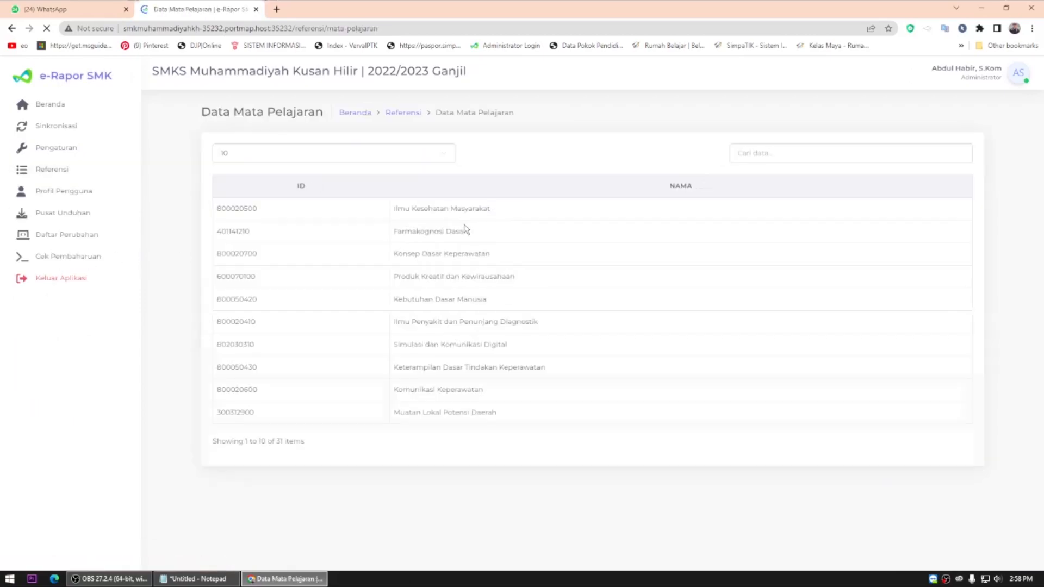
Open the Ekstrakurikuler reference list to view its activities, and check the entries under Pengaturan
click(81, 284)
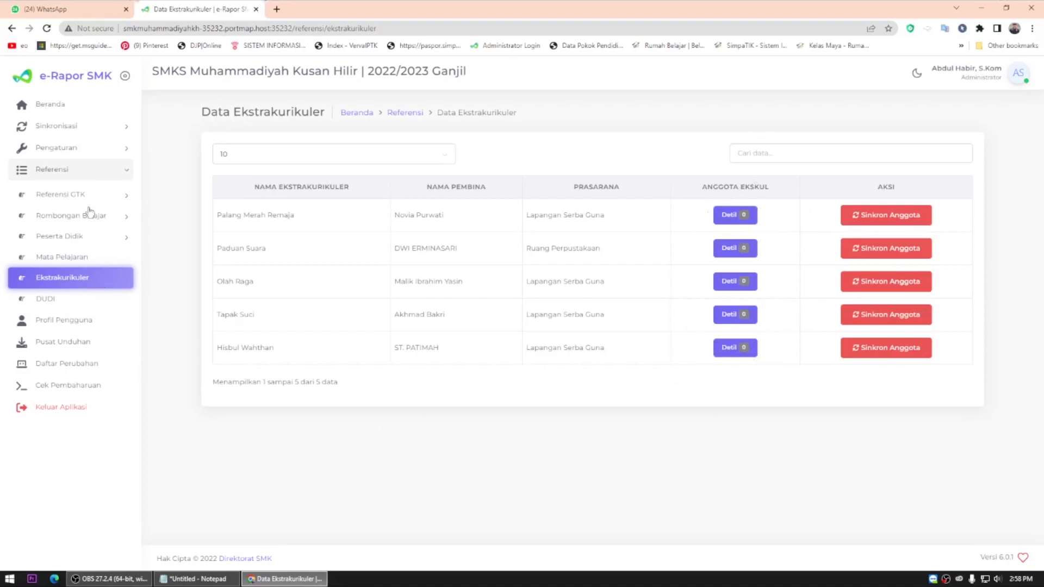
click(96, 172)
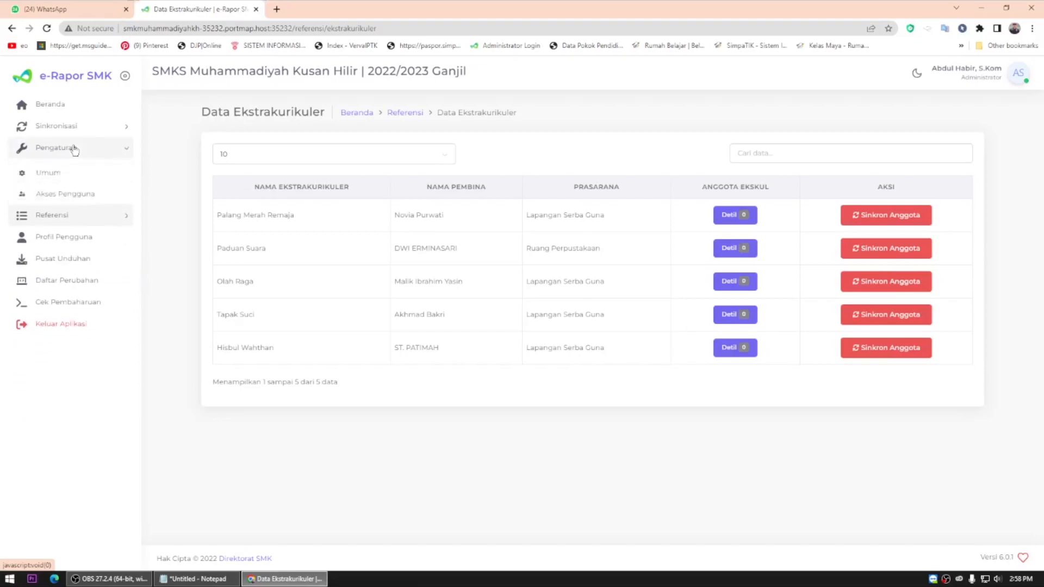
click(75, 150)
click(75, 150)
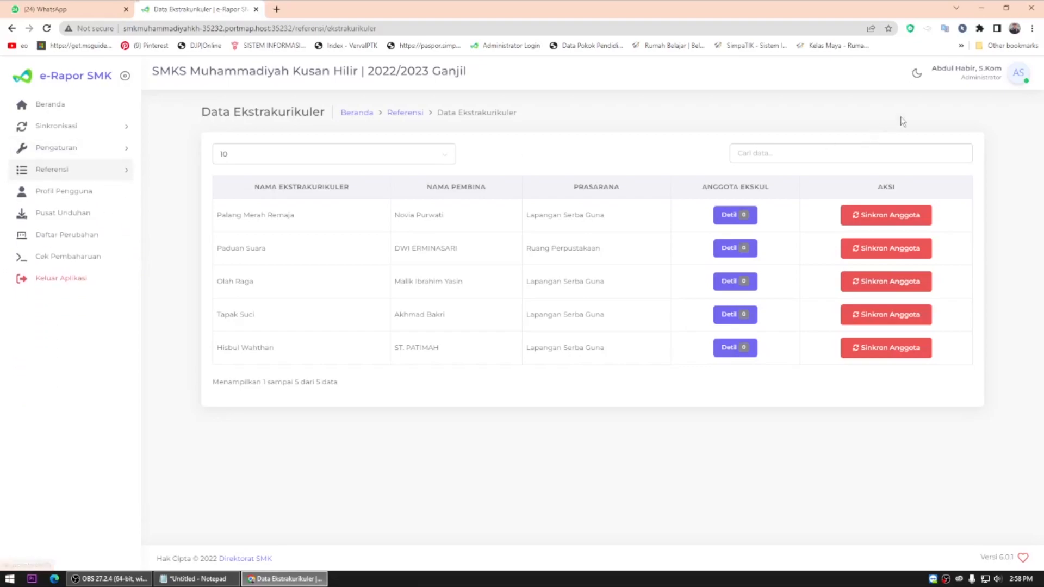
Review the Referensi entries once more, including those under Peserta Didik, and return to Beranda
click(81, 170)
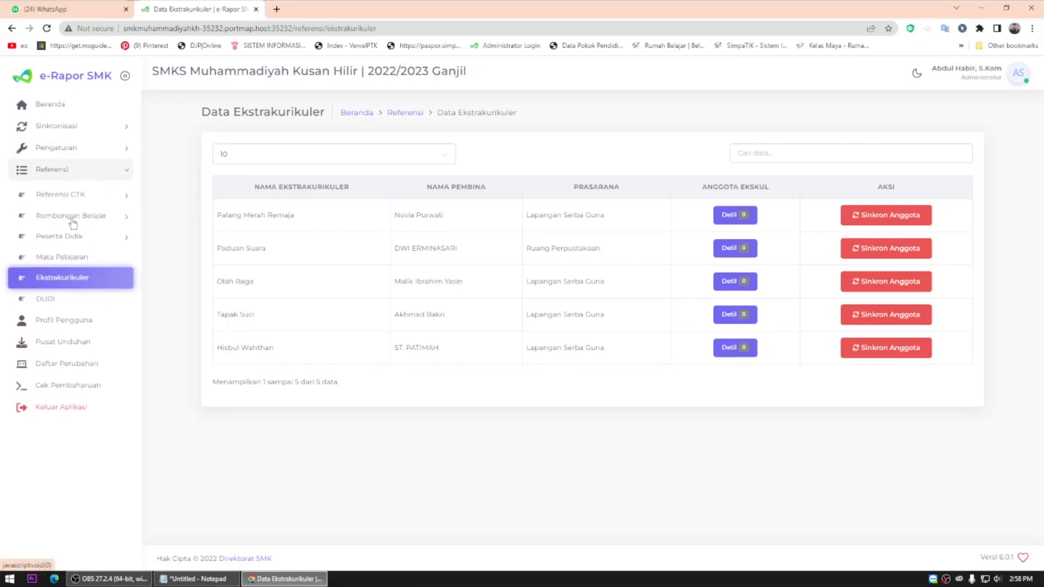
click(112, 242)
click(108, 236)
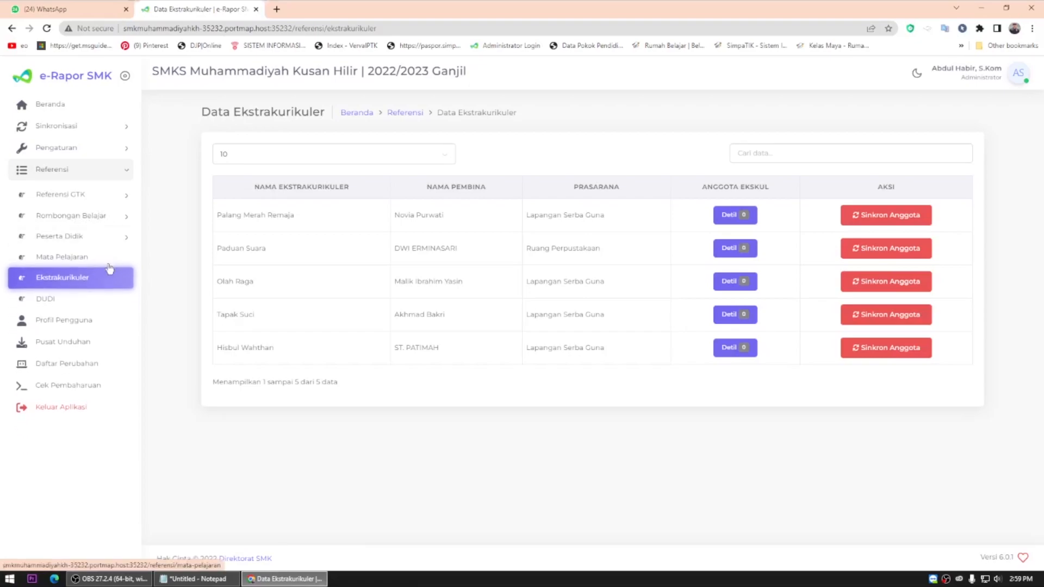
click(123, 174)
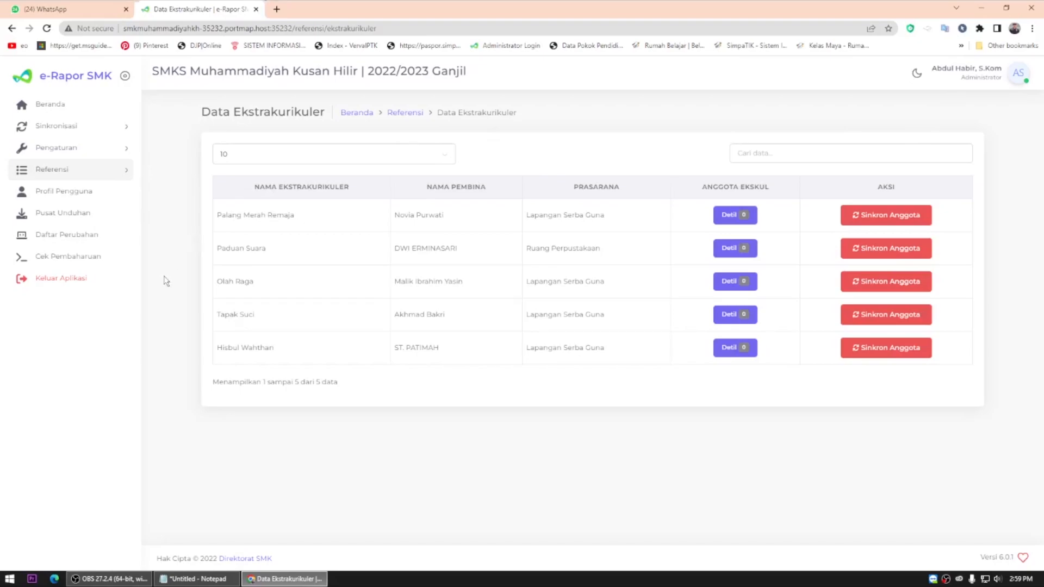
click(65, 104)
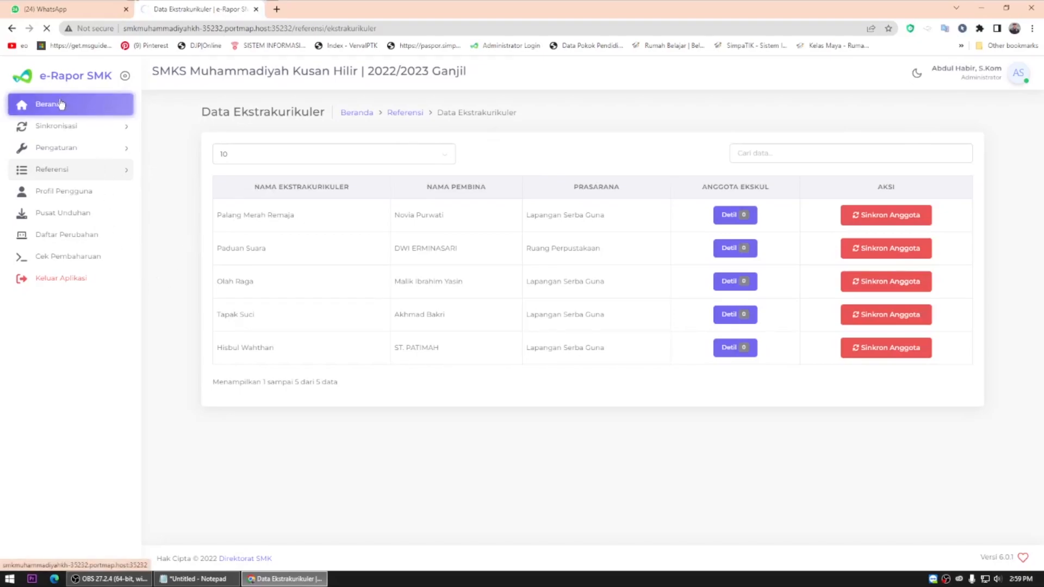